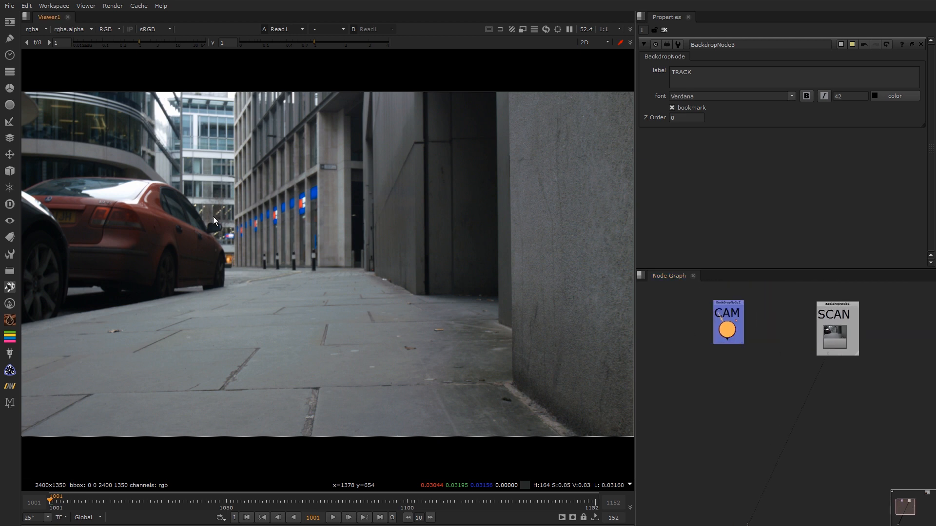
- Examine the street plate around the parked car and the distant bollards at frame 1001
scroll(341, 242, up, 4)
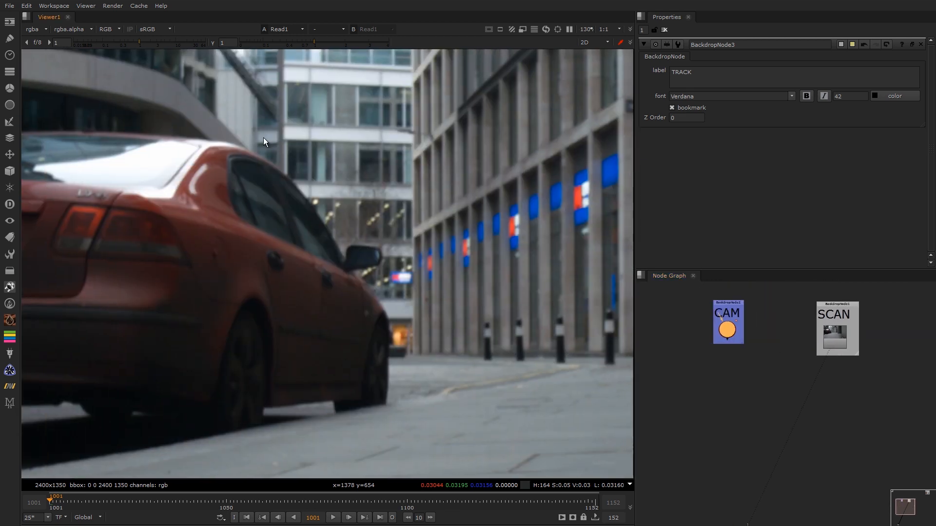
middle_drag(364, 273, 312, 248)
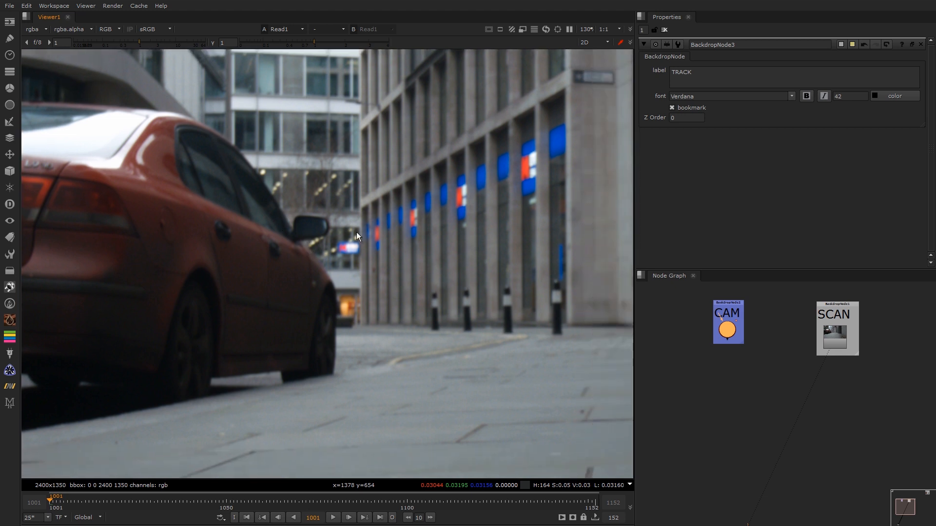
middle_drag(368, 67, 348, 213)
middle_drag(346, 152, 333, 267)
scroll(307, 291, down, 4)
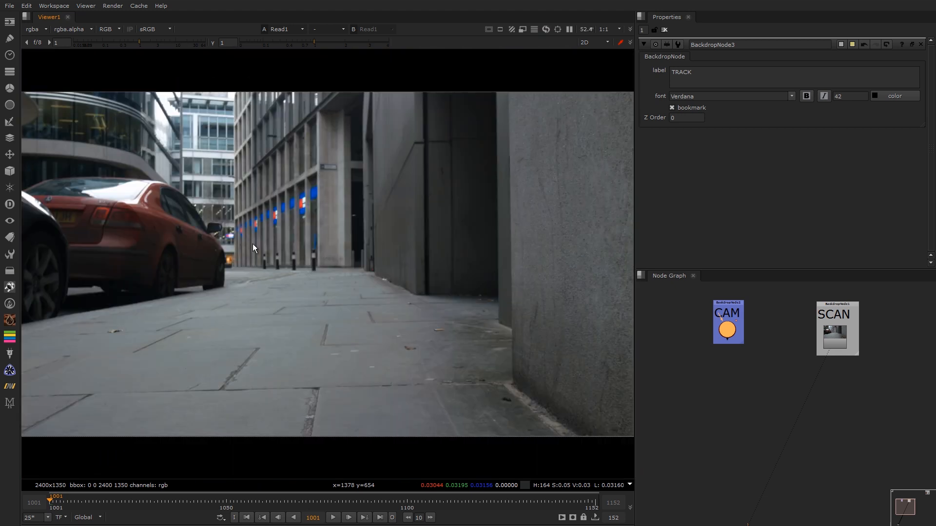
scroll(295, 260, up, 3)
key(f)
- Open the Camera1 properties and look through Camera1 in the 3D view, scrubbing from frame 1001 to 1111
scroll(720, 323, up, 3)
click(718, 323)
double_click(704, 327)
key(Tab)
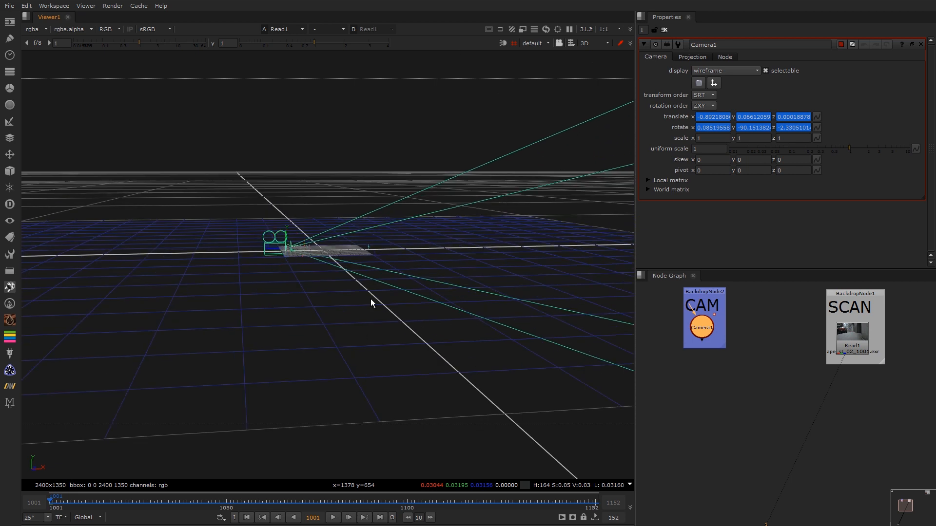
click(535, 43)
click(547, 63)
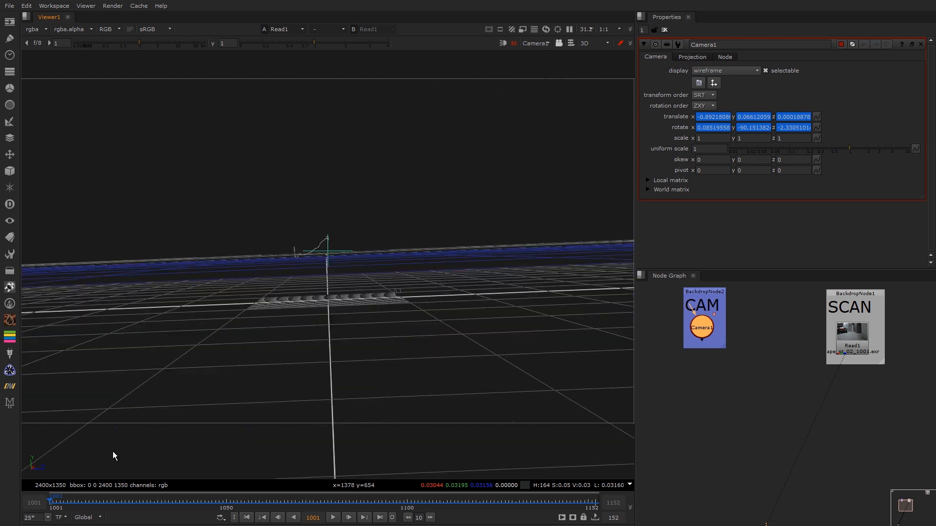
drag(56, 501, 447, 488)
- Return the viewer to the 2D plate and fit the image to the frame
key(Tab)
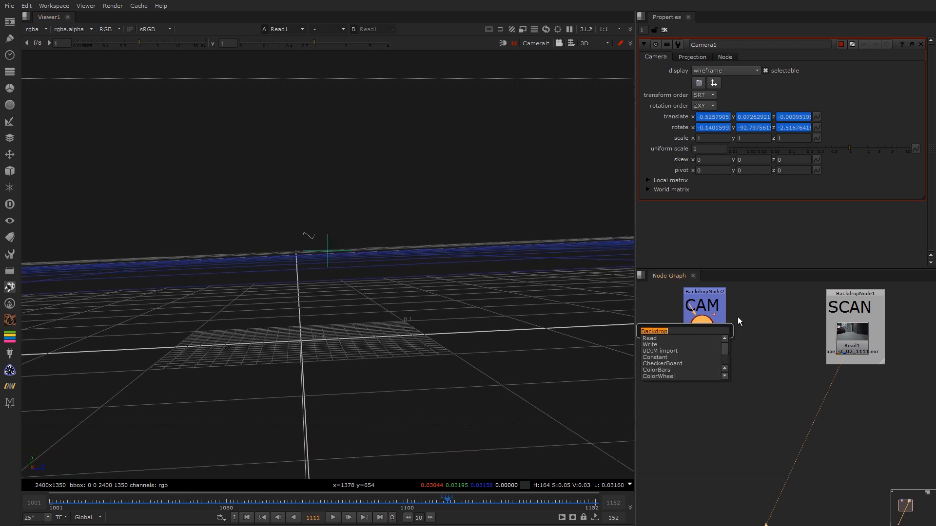
key(Escape)
key(Tab)
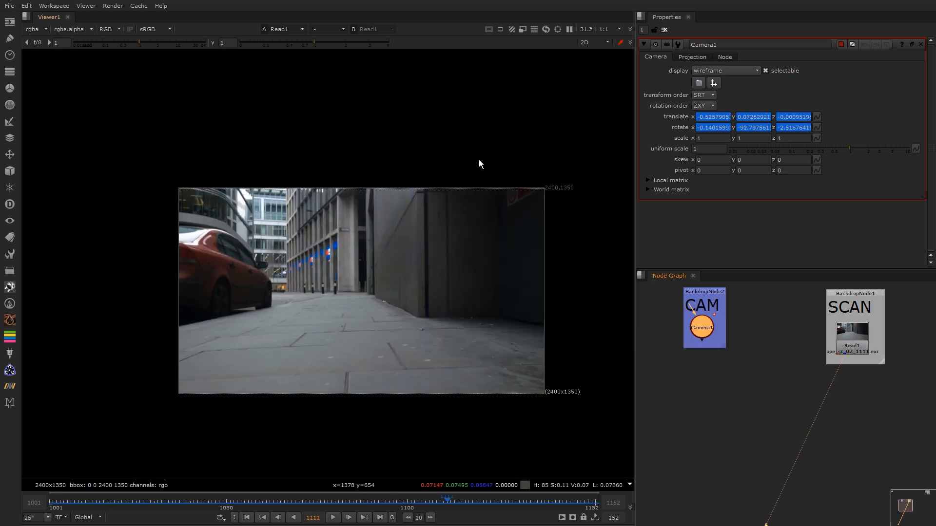
key(f)
- Add a PointsTo3D node below the CAM and SCAN backdrops
middle_drag(767, 343, 717, 329)
scroll(716, 330, down, 2)
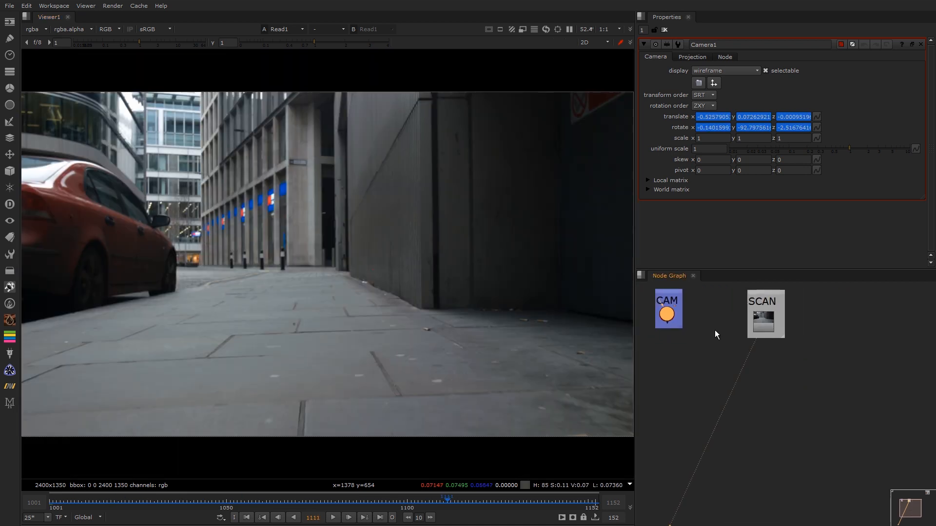
middle_drag(692, 378, 719, 337)
key(Tab)
text(PointsTo3D)
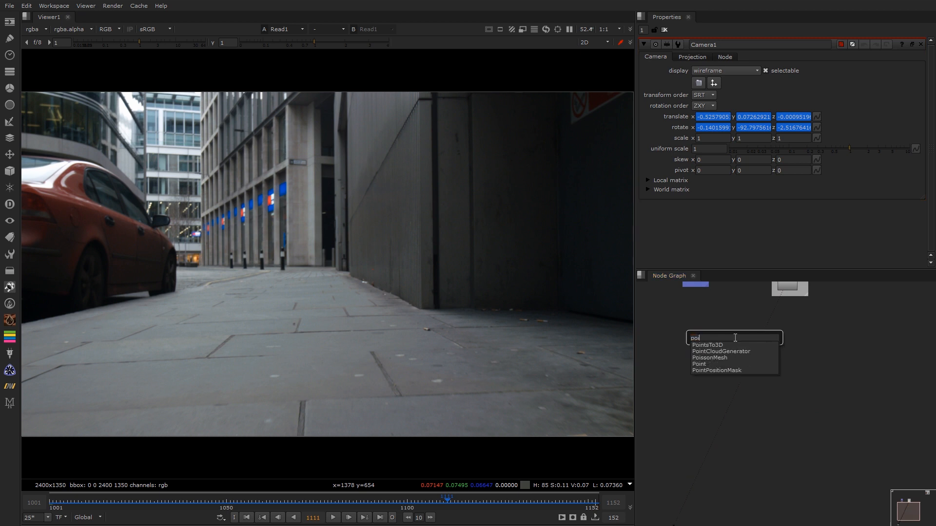
key(Return)
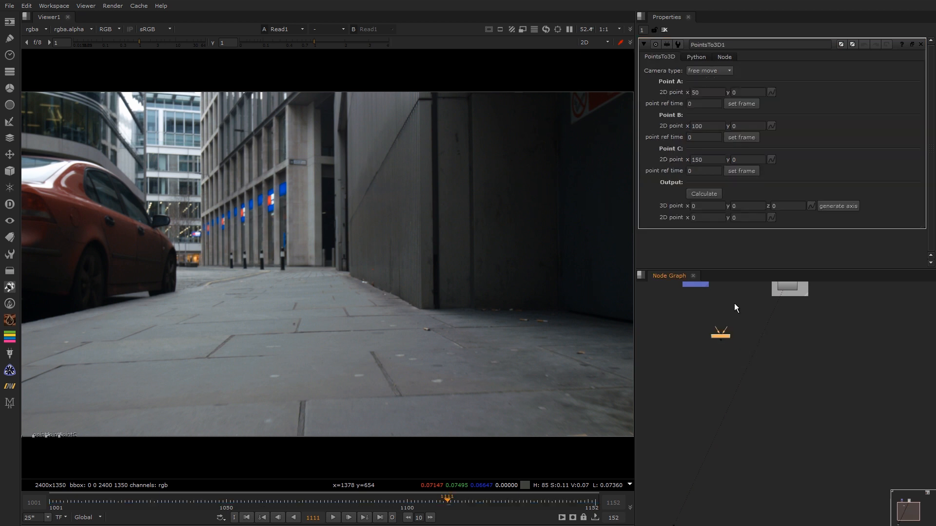
- Connect the PointsTo3D cam input to Camera1 and its img input to Read1, and view the node's output
scroll(743, 308, up, 2)
middle_drag(726, 358, 722, 369)
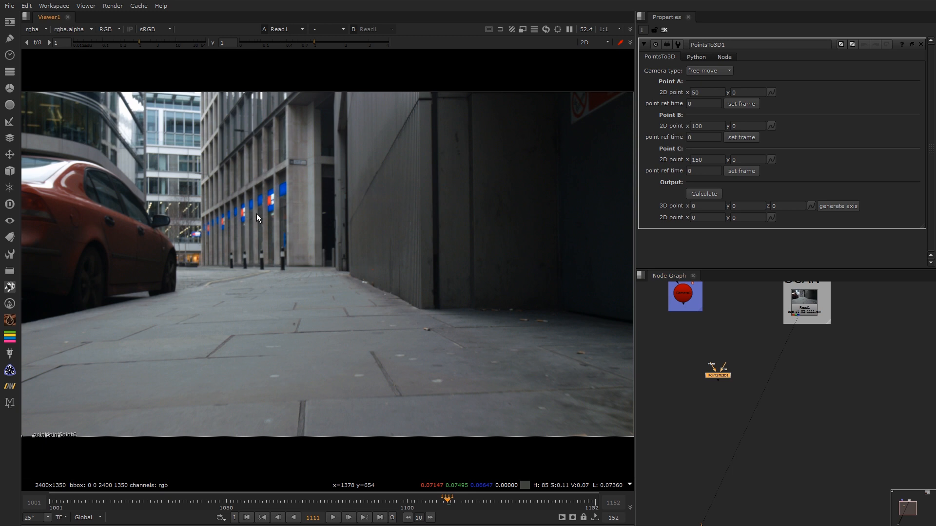
drag(711, 364, 698, 315)
drag(724, 365, 807, 304)
scroll(715, 375, up, 4)
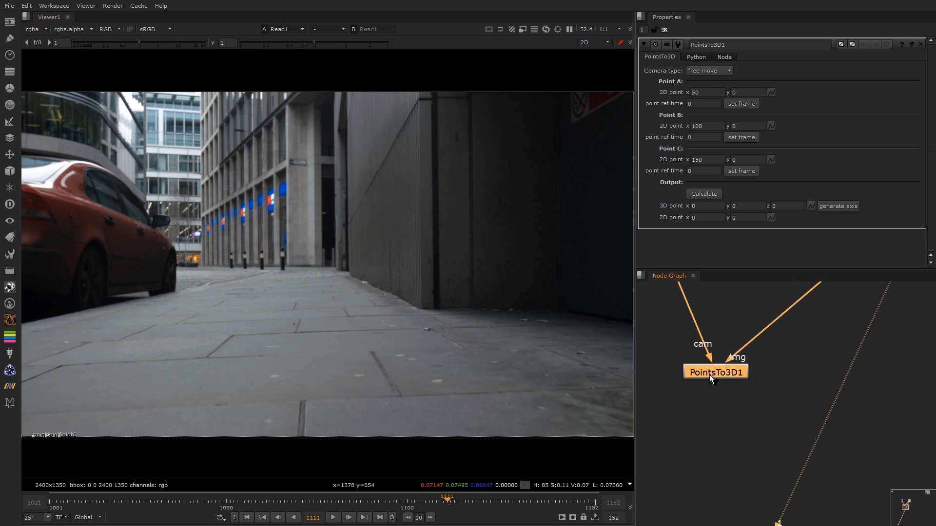
drag(709, 373, 733, 373)
key(1)
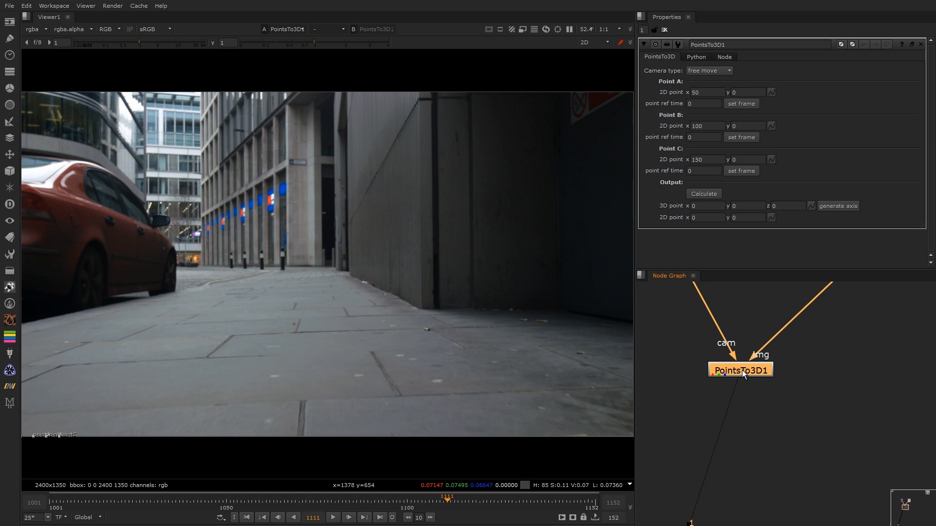
- Place Point A on the top of the nearest bollard at frame 1001 and set that frame as its reference time
click(48, 504)
middle_drag(69, 427, 124, 437)
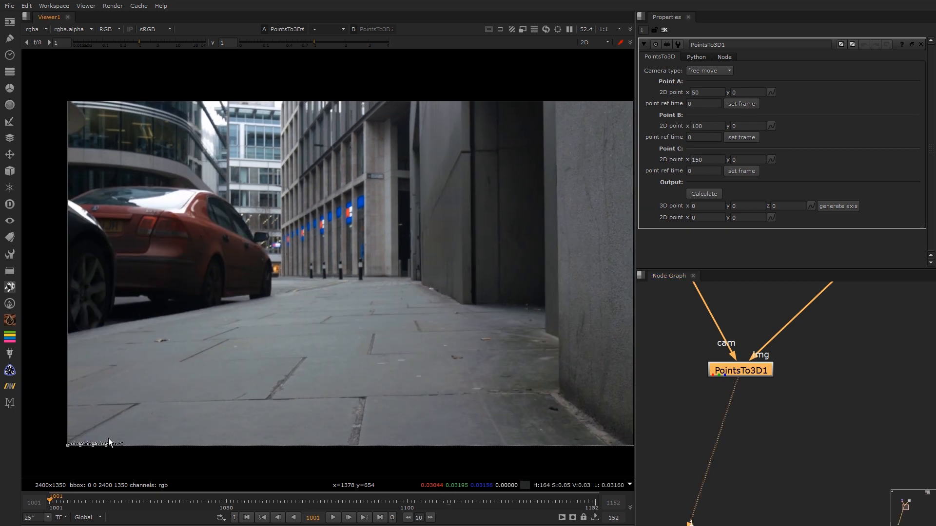
drag(80, 444, 253, 277)
scroll(174, 368, up, 4)
scroll(179, 347, down, 3)
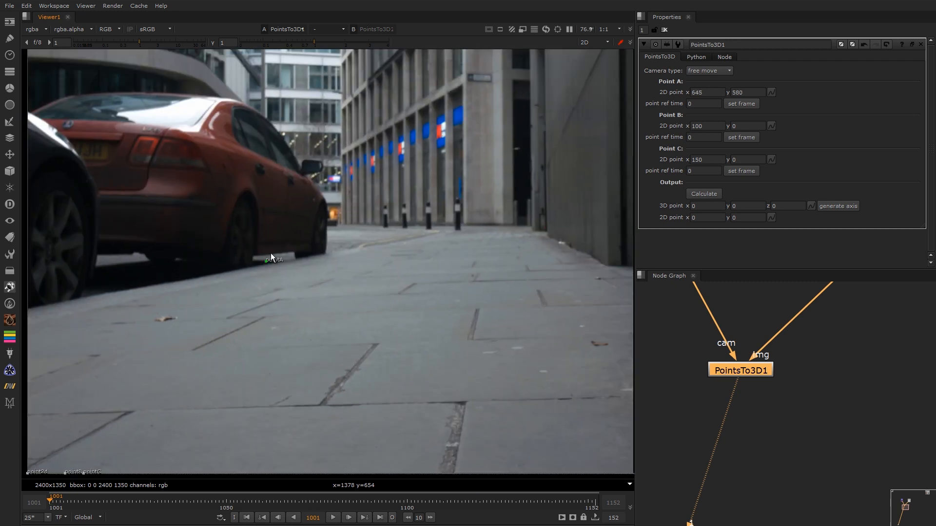
drag(506, 207, 423, 191)
scroll(467, 198, up, 6)
click(741, 103)
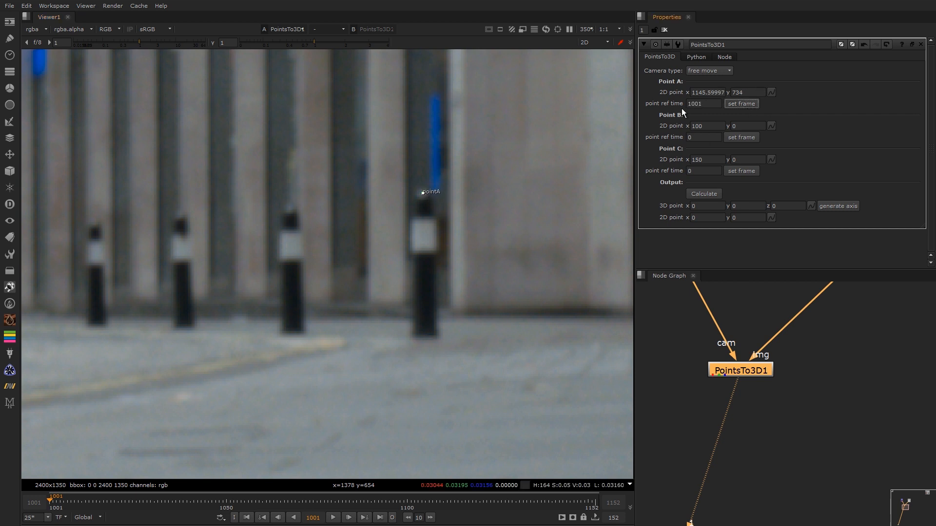
- Place Point C on the top of the same bollard at frame 1151 and set that frame as its reference time
scroll(388, 213, down, 8)
drag(62, 500, 591, 502)
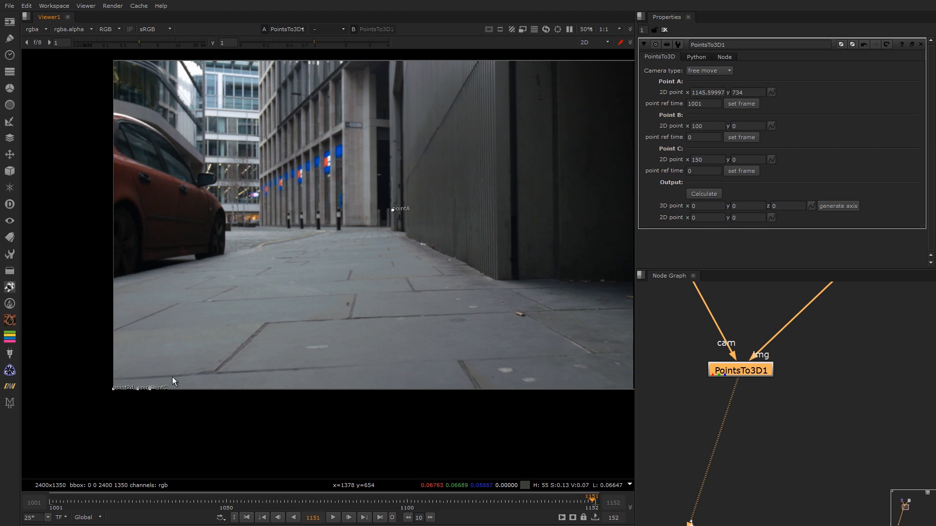
drag(152, 388, 340, 201)
scroll(347, 203, up, 8)
drag(338, 255, 335, 252)
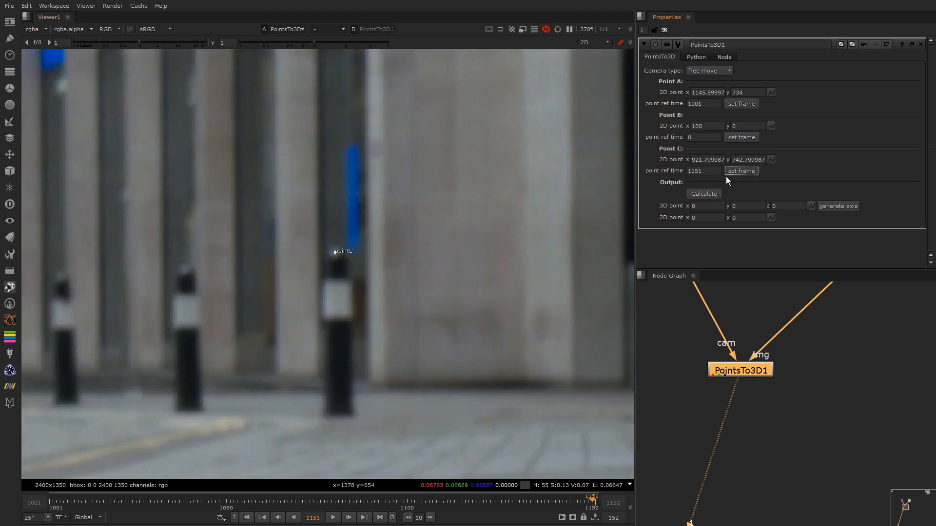
- Place Point B on the top of the same bollard at frame 1066 and set that frame as its reference time
scroll(376, 289, down, 10)
drag(328, 497, 280, 498)
scroll(310, 355, up, 2)
drag(308, 352, 591, 156)
scroll(591, 154, up, 8)
drag(518, 199, 546, 159)
scroll(548, 159, up, 3)
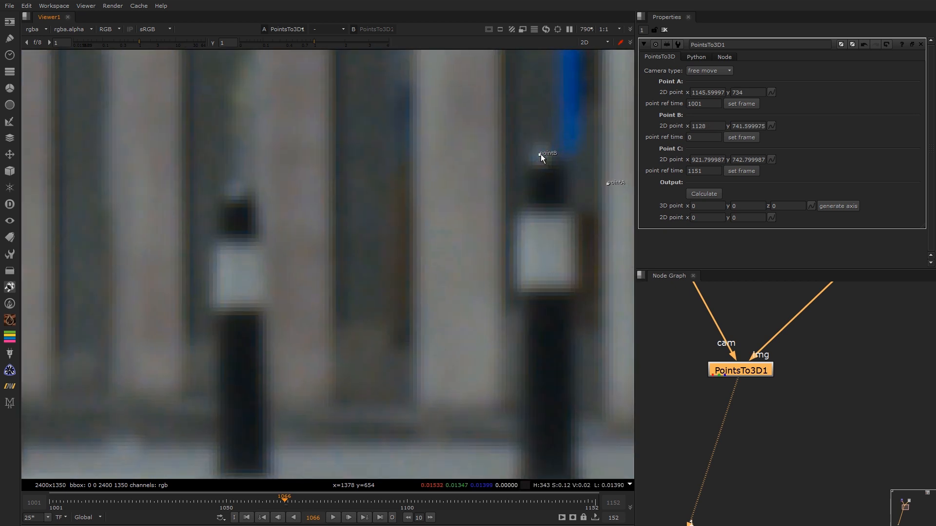
click(742, 138)
- Calculate the 3D point from the three reference points over the input frame range
scroll(459, 255, down, 5)
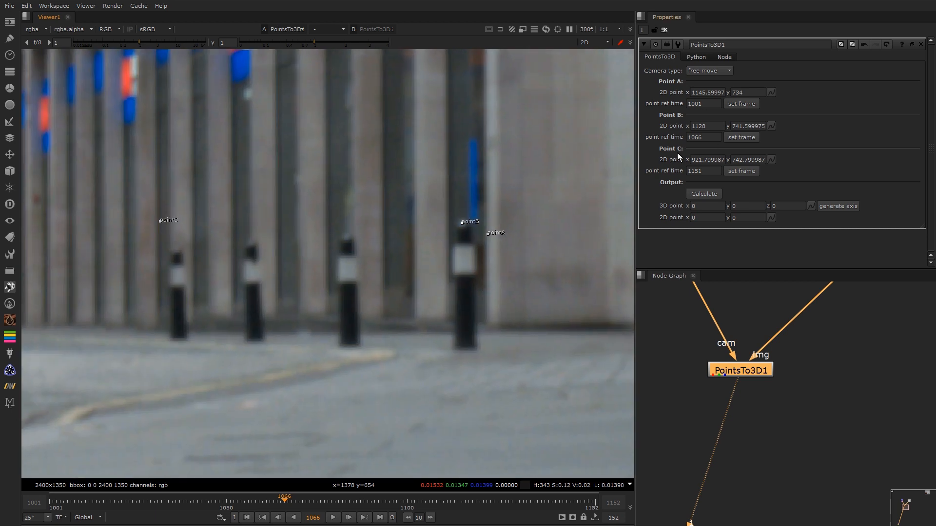
click(693, 194)
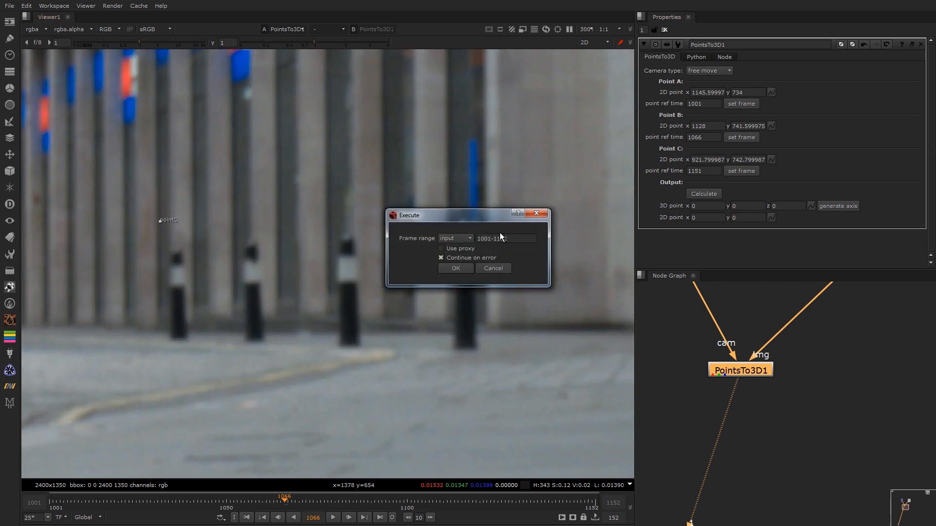
click(456, 269)
drag(471, 229, 491, 256)
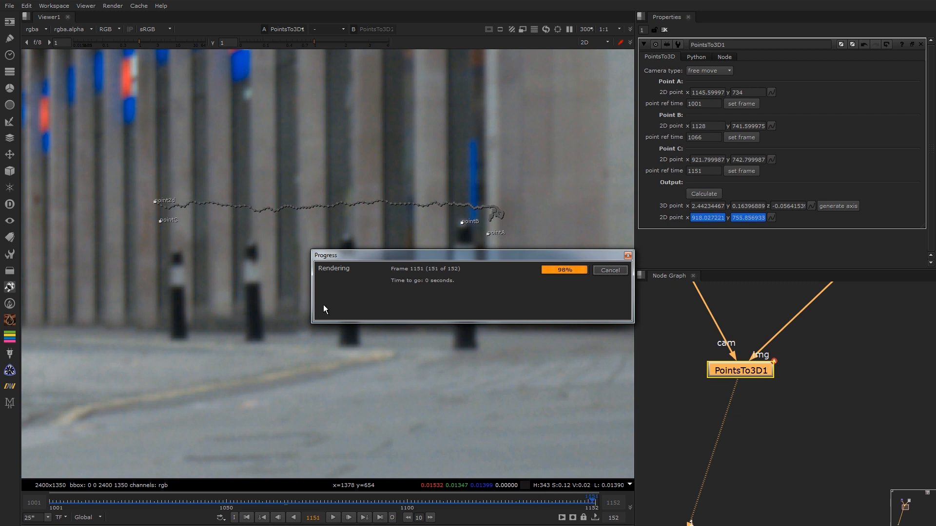
- Inspect the calculated point's position relative to the camera in the 3D view and return to the 2D plate
scroll(731, 353, down, 3)
middle_drag(747, 331, 720, 370)
scroll(726, 372, down, 1)
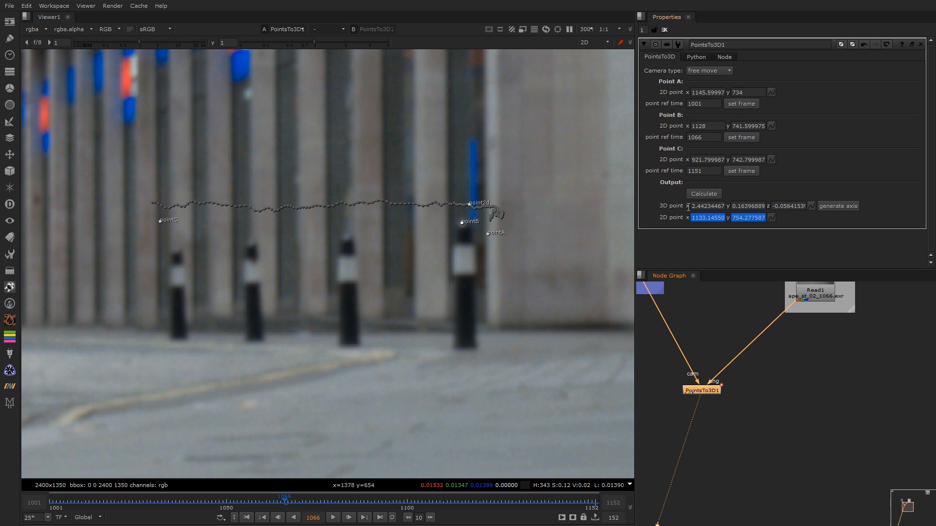
key(Tab)
scroll(478, 305, up, 10)
scroll(361, 345, down, 6)
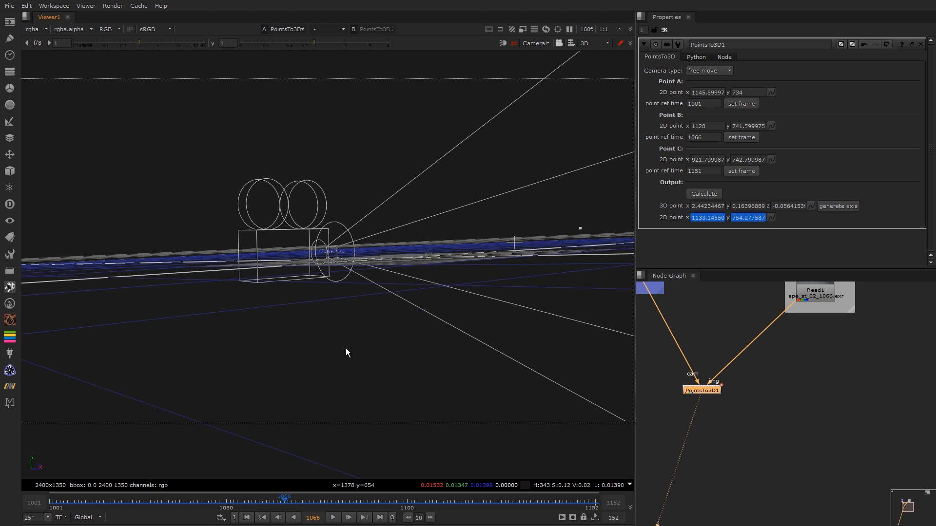
ctrl+drag(578, 220, 492, 240)
alt+middle_drag(492, 240, 571, 213)
key(Tab)
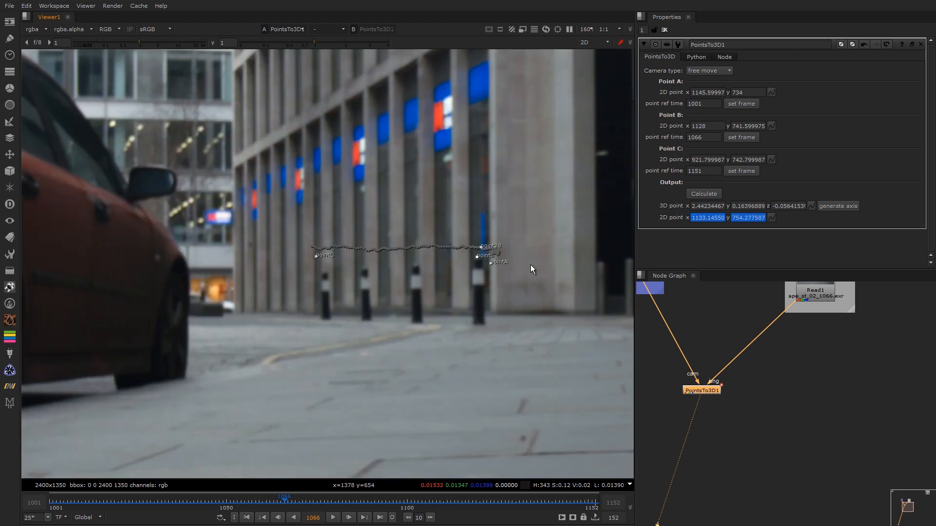
- Generate an axis from the calculated 3D point and move it clear of the other nodes, beside the SCAN backdrop
click(839, 206)
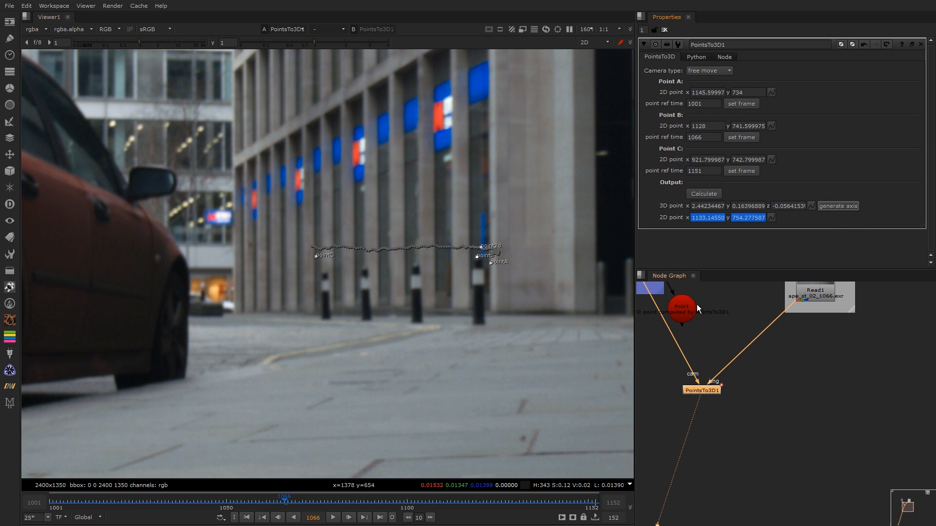
drag(683, 308, 852, 339)
double_click(853, 340)
middle_drag(848, 334, 759, 324)
- Maximize the node graph and add a ScanlineRender node below the SCAN backdrop
key(space)
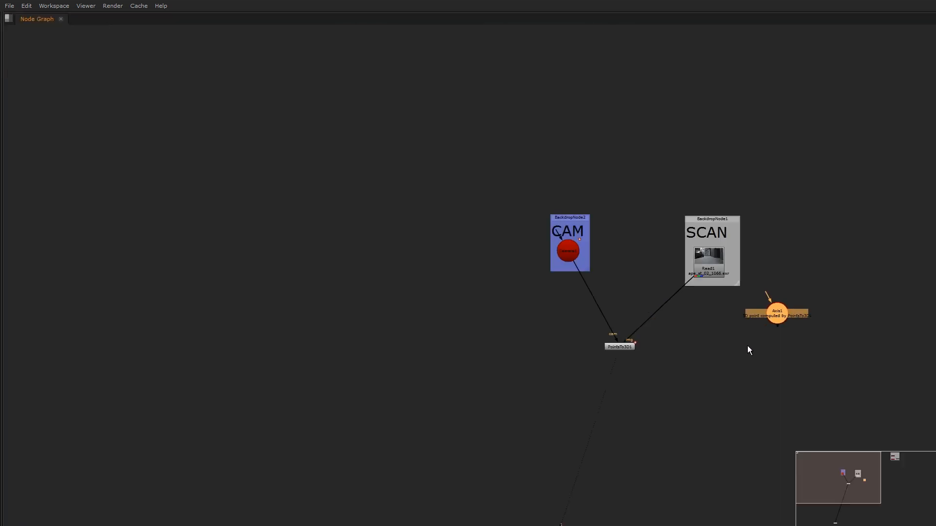
scroll(546, 267, up, 2)
click(582, 327)
key(Tab)
text(scan)
click(571, 341)
drag(576, 329, 588, 277)
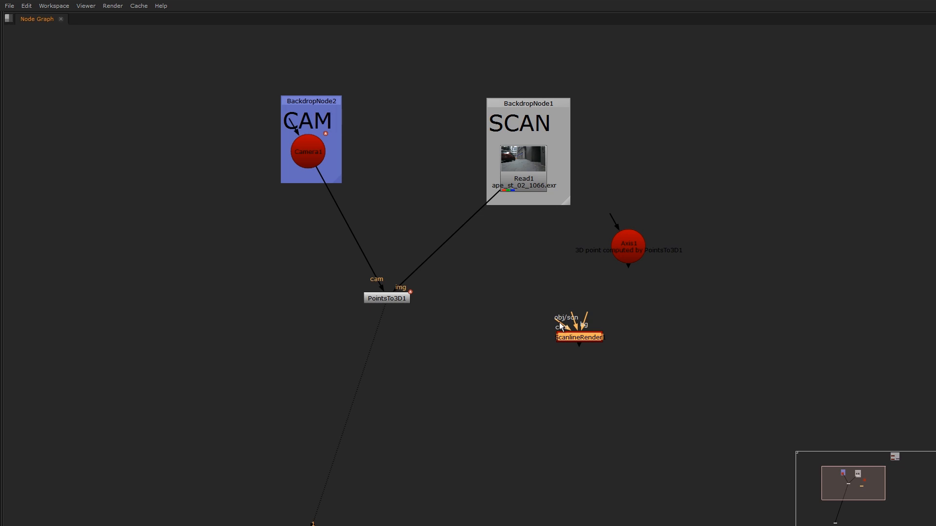
- Route the ScanlineRender cam input through a Dot to Camera1, removing the extra Dot
click(531, 321)
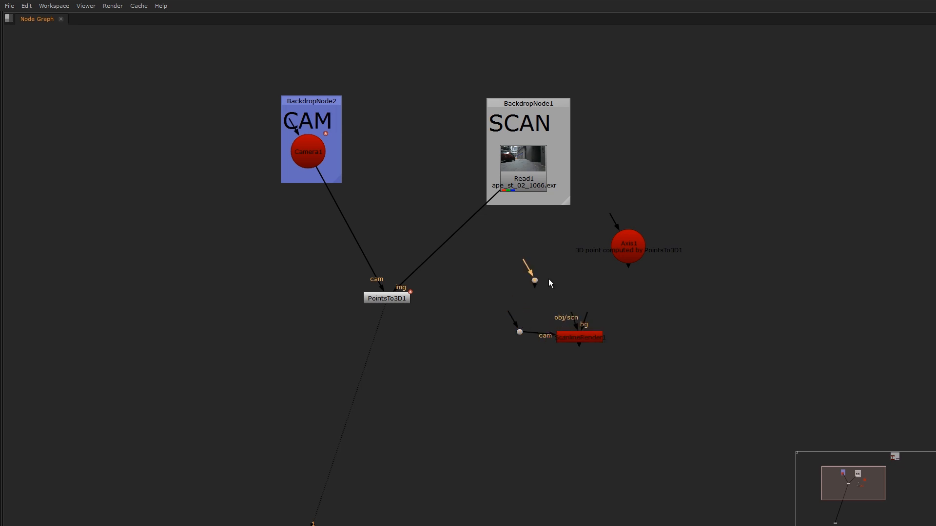
drag(565, 263, 490, 356)
key(Delete)
key(y)
click(524, 316)
click(520, 332)
drag(519, 332, 517, 337)
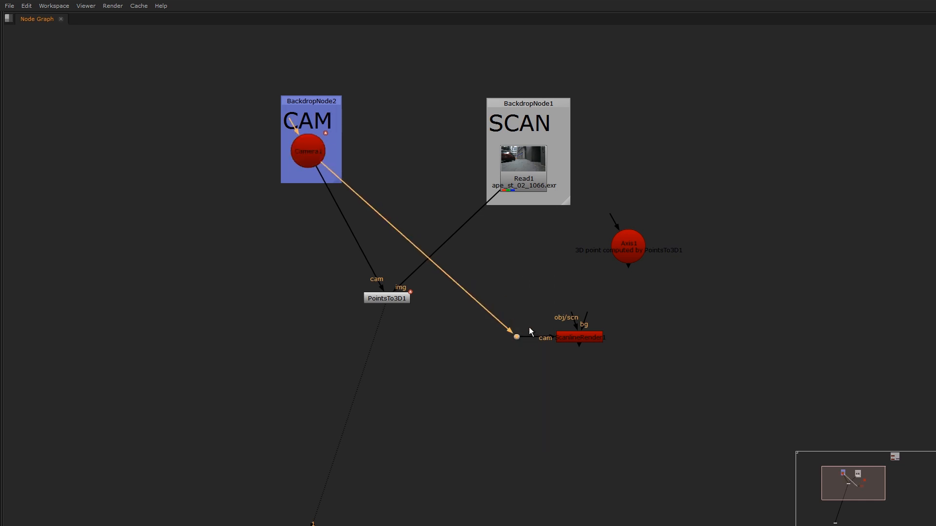
- Hide the camera Dot's input line and rearrange the ScanlineRender below the axis with the Dot on its far side
drag(640, 312, 518, 349)
click(721, 314)
drag(579, 333, 748, 334)
click(585, 322)
- Disconnect the PointsTo3D node from Camera1 and Read1, move it aside and delete it
drag(397, 298, 326, 245)
drag(471, 189, 411, 208)
drag(310, 181, 301, 206)
drag(315, 242, 146, 180)
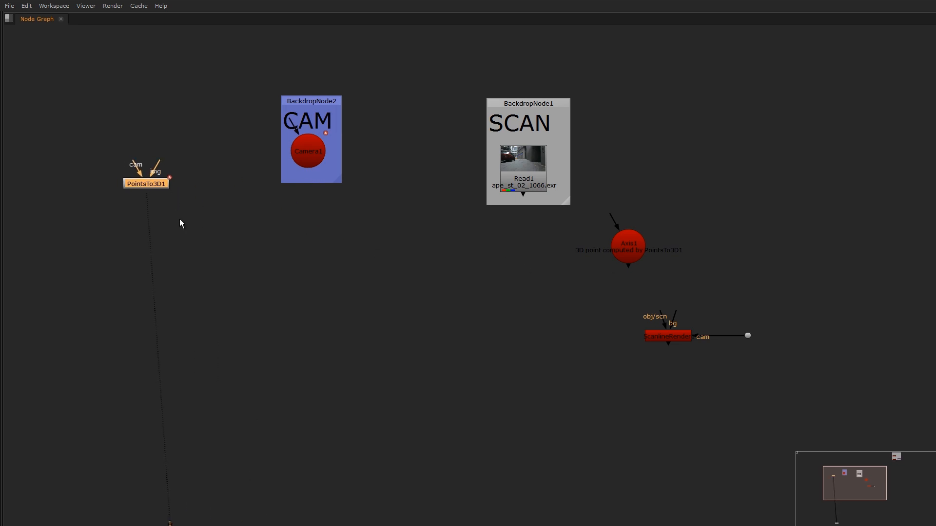
key(Delete)
- Reposition Axis1 above the ScanlineRender and add a Card node between them
middle_drag(680, 299, 654, 257)
drag(611, 206, 667, 175)
middle_drag(599, 232, 587, 232)
click(584, 234)
key(Tab)
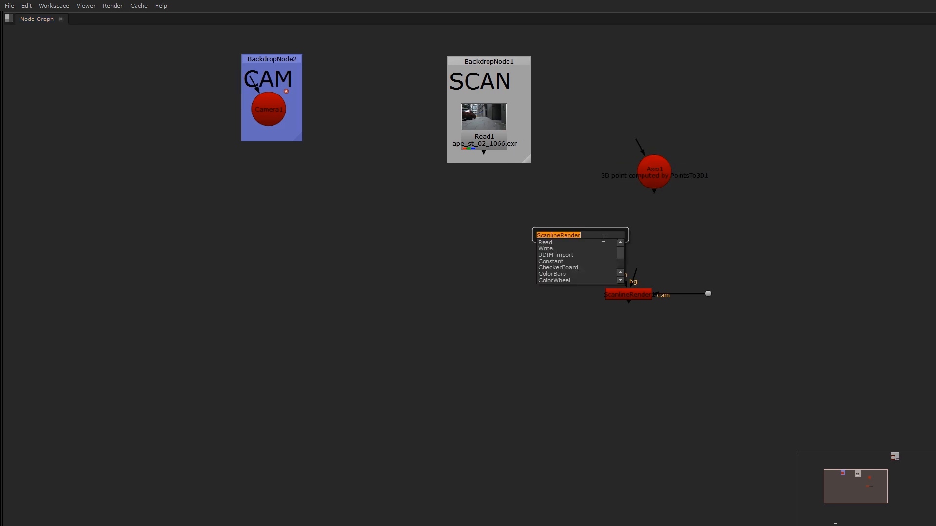
text(card)
key(Down)
key(Return)
drag(568, 238, 563, 235)
- Copy Axis1's translate values onto Card1's translate and close the floating Axis1 properties
click(653, 179)
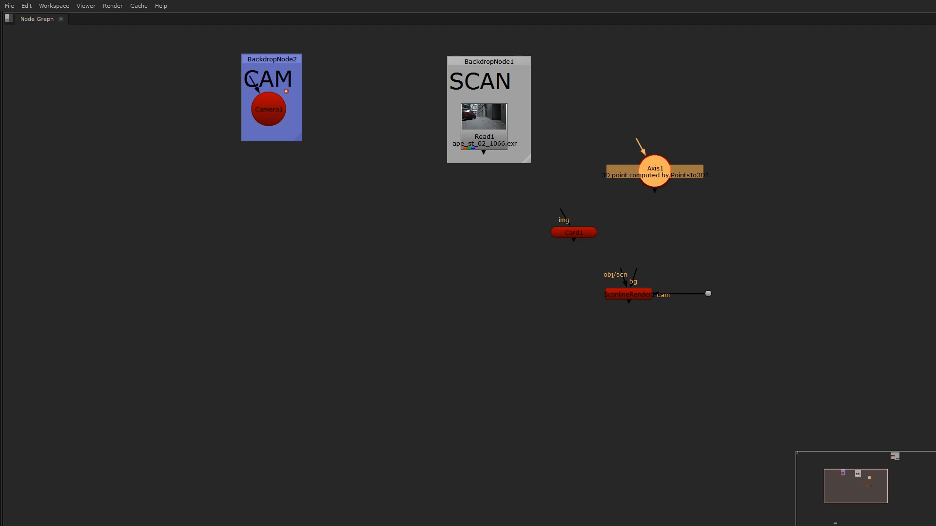
key(Return)
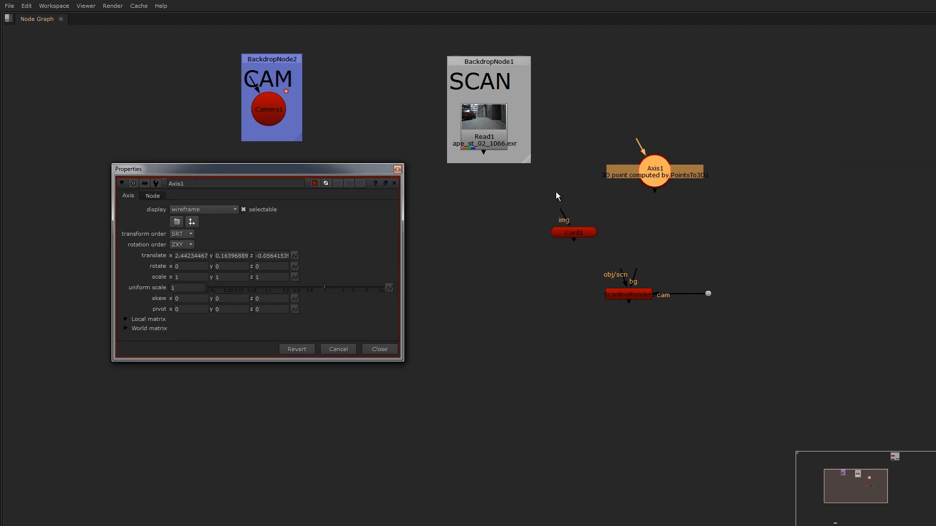
click(568, 234)
key(space)
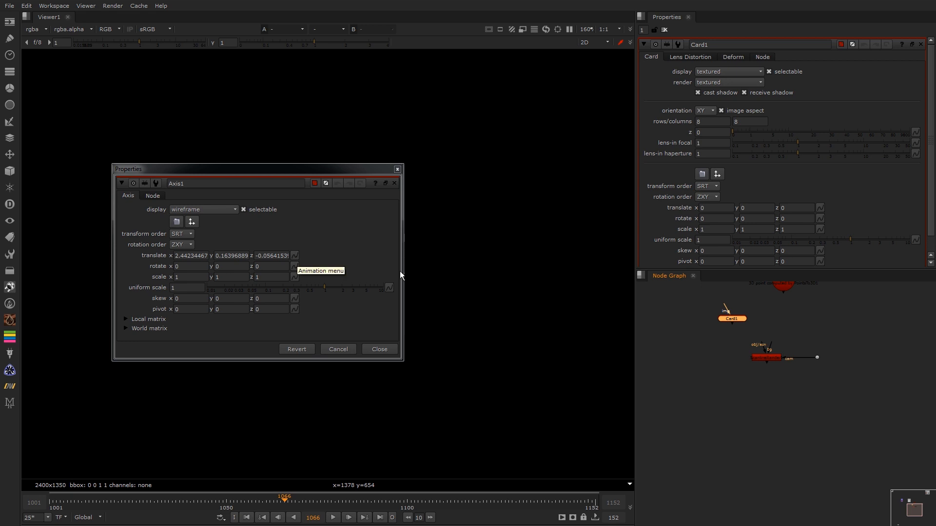
middle_drag(781, 291, 774, 322)
click(768, 315)
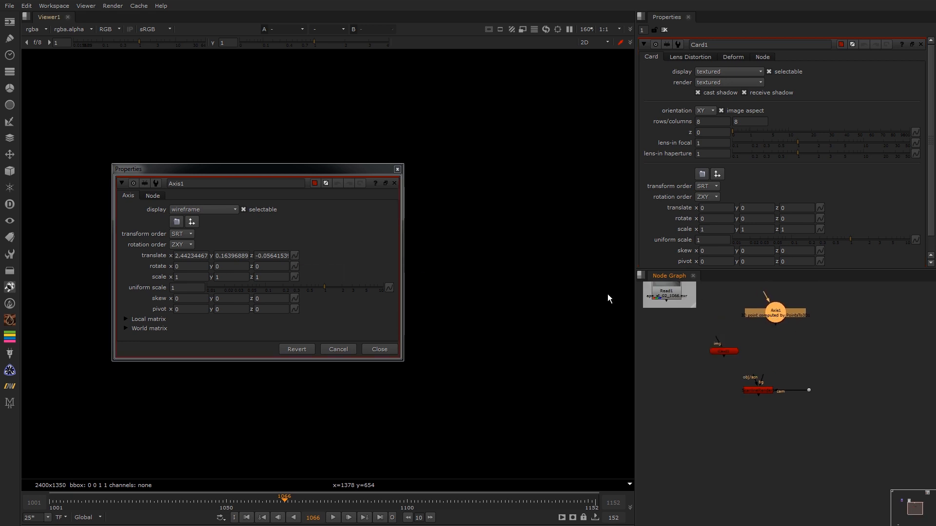
drag(294, 255, 812, 209)
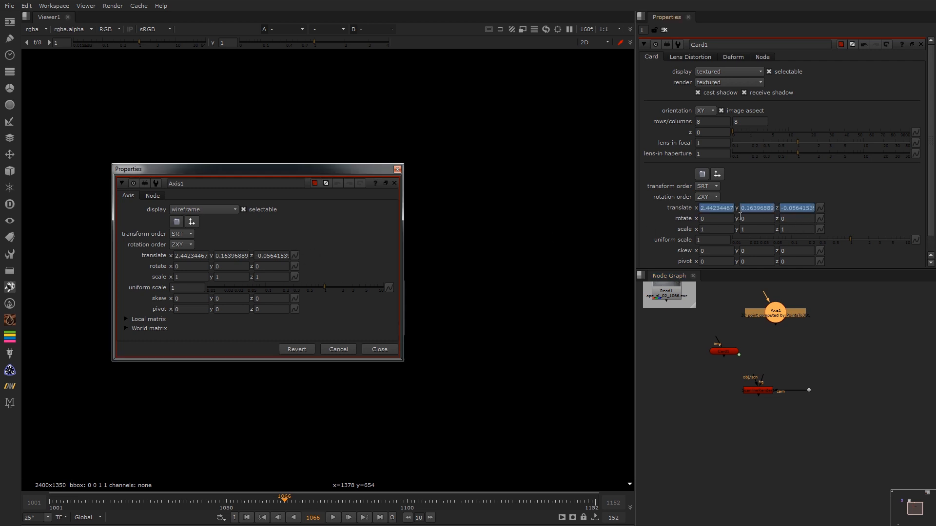
key(ctrl+z)
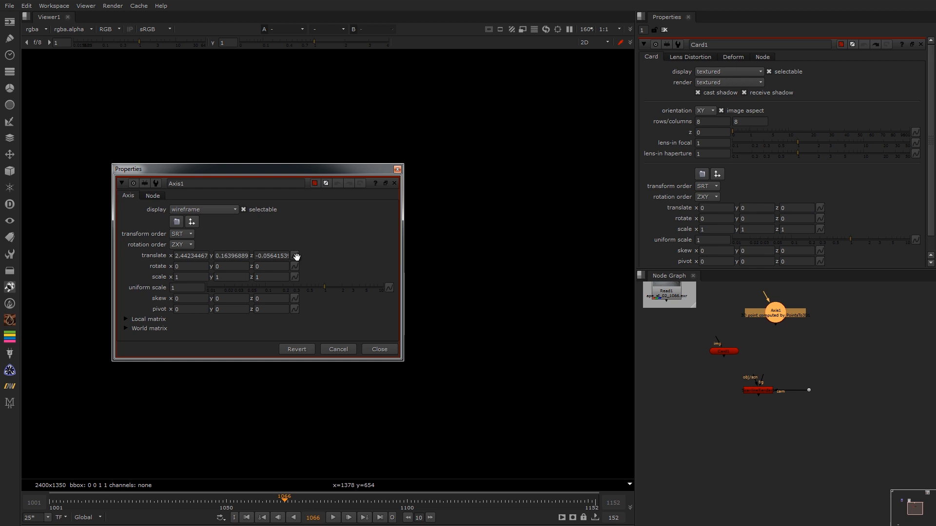
drag(296, 255, 820, 209)
click(397, 169)
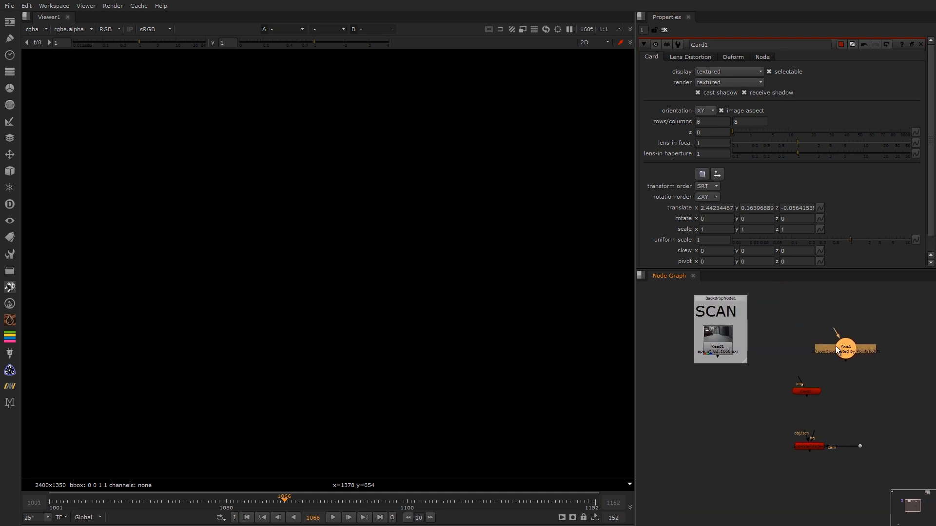
- Connect Card1 to the ScanlineRender's obj/scn input and insert a Project3D node on Card1's img input
drag(836, 346, 856, 308)
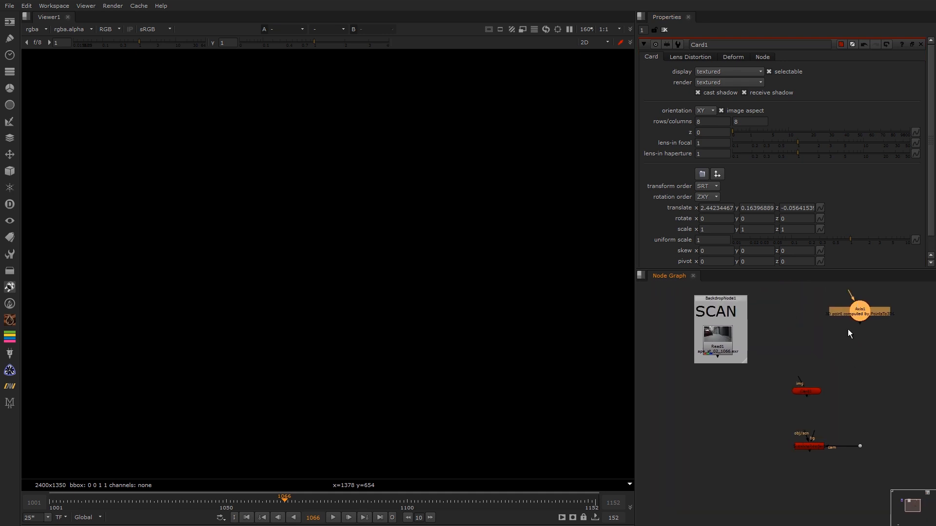
middle_drag(800, 394, 780, 328)
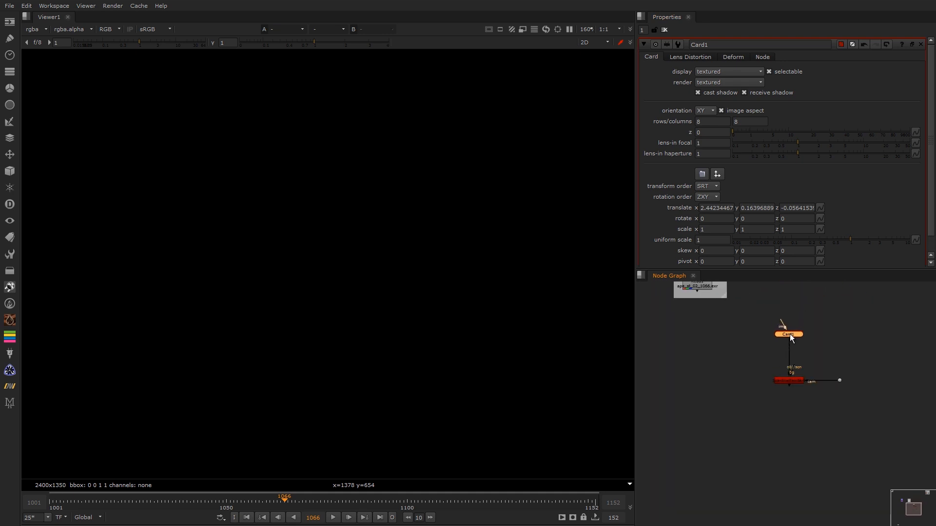
key(Tab)
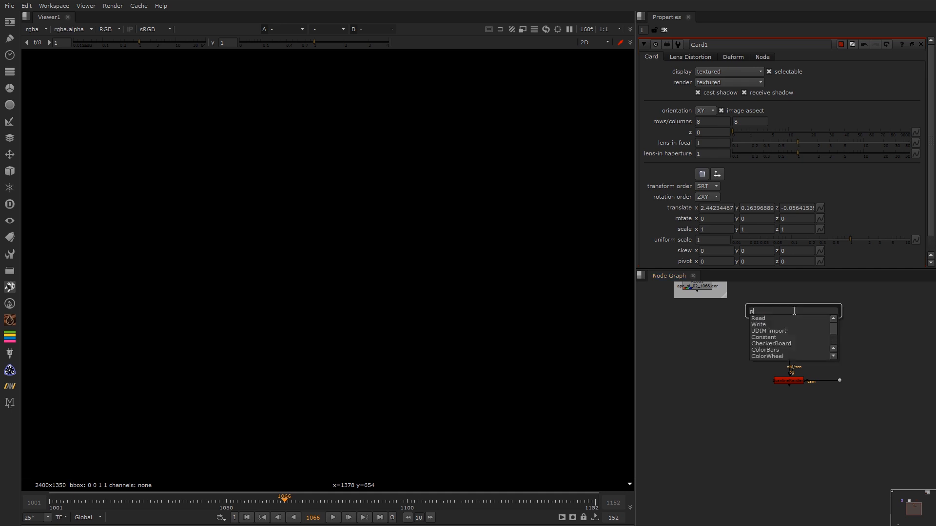
text(proj)
key(Return)
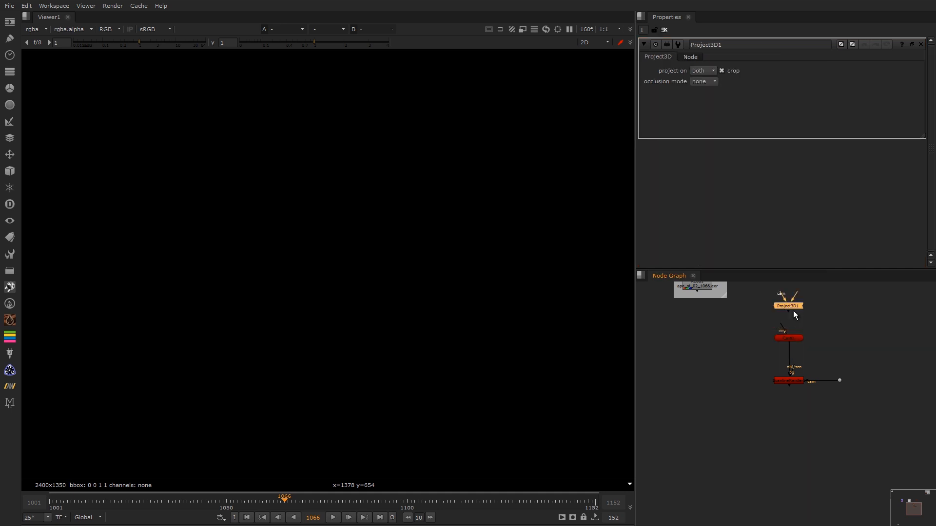
middle_drag(797, 309, 767, 350)
- Route Project3D1's cam input through a Dot to Camera1 and hide the Dot's input line
click(813, 355)
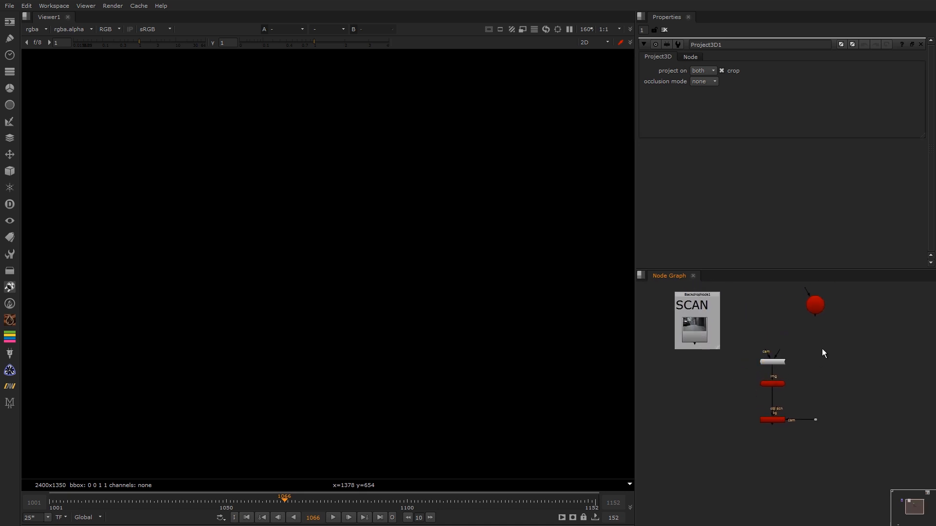
drag(776, 352, 815, 357)
middle_drag(817, 362, 909, 382)
key(space)
scroll(487, 247, up, 3)
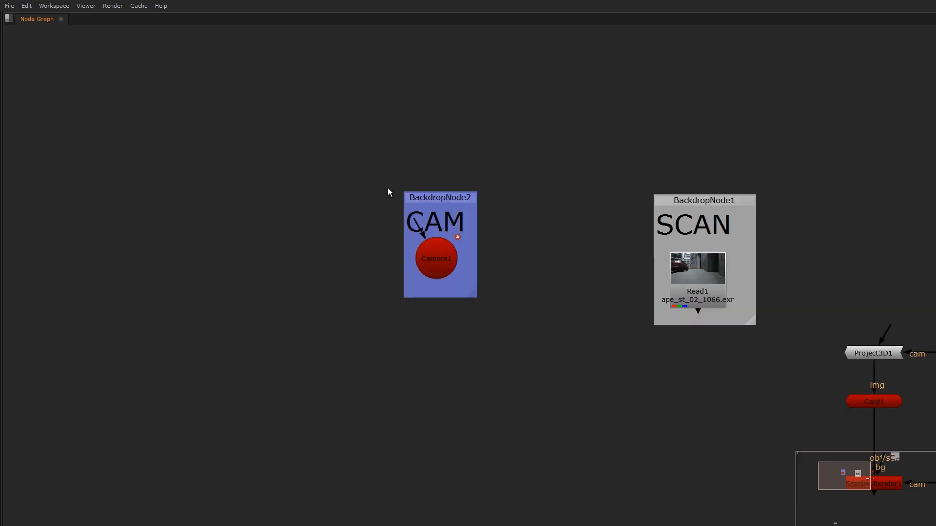
middle_drag(566, 263, 402, 195)
key(y)
middle_drag(836, 279, 724, 254)
drag(756, 230, 656, 300)
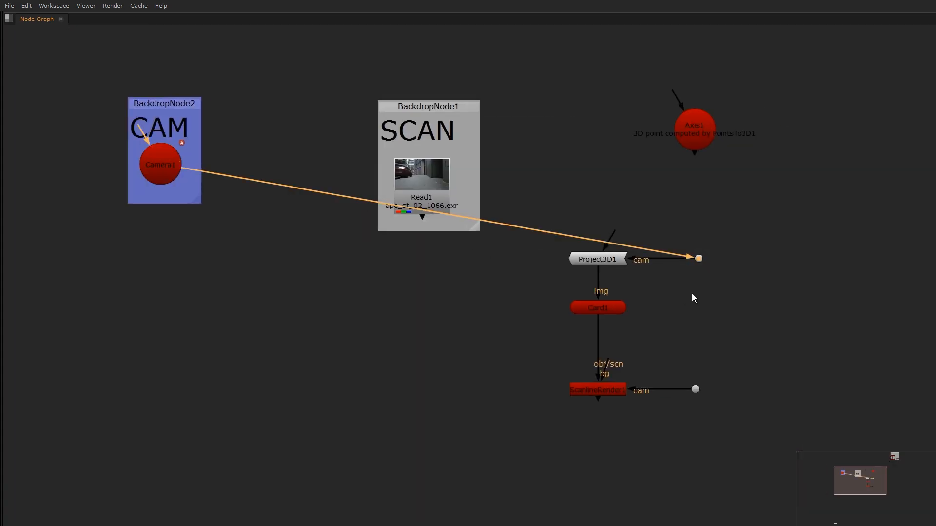
mouse_move(701, 262)
mouse_down()
mouse_move(742, 262)
mouse_move(730, 236)
mouse_move(745, 256)
mouse_move(732, 237)
mouse_move(715, 258)
mouse_up()
click(748, 247)
scroll(663, 260, down, 3)
- Connect Project3D1's image input to Read1 and bend the connection at a right angle with a Dot
drag(744, 232, 615, 342)
drag(634, 261, 514, 215)
click(621, 306)
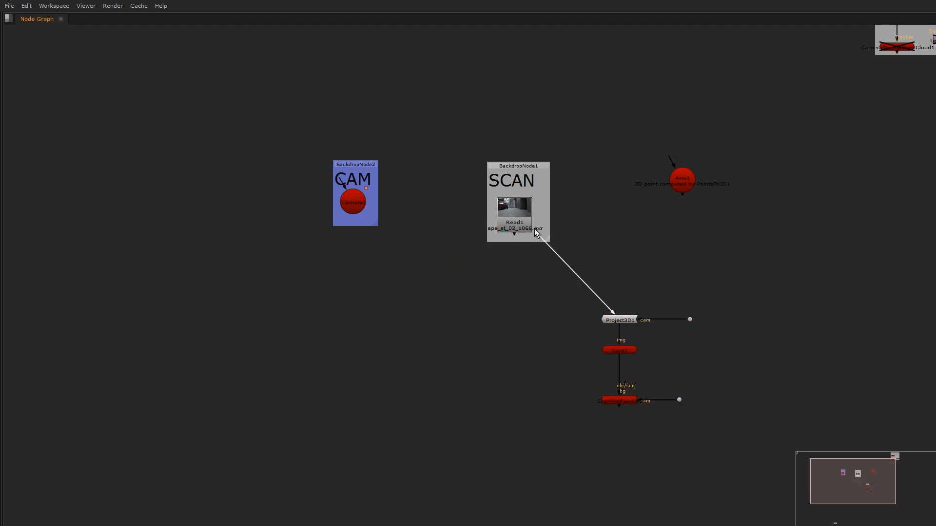
ctrl+drag(576, 273, 620, 216)
middle_drag(642, 290, 645, 221)
- Space Card1 midway between Project3D1 and the ScanlineRender and connect it to the viewer
click(620, 249)
key(1)
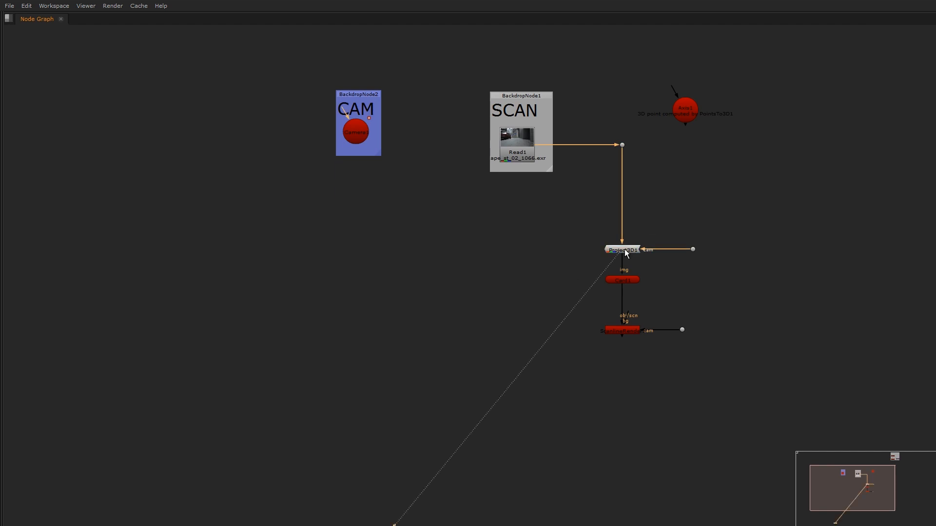
drag(610, 252, 753, 211)
drag(660, 263, 568, 298)
scroll(405, 320, down, 2)
key(Tab)
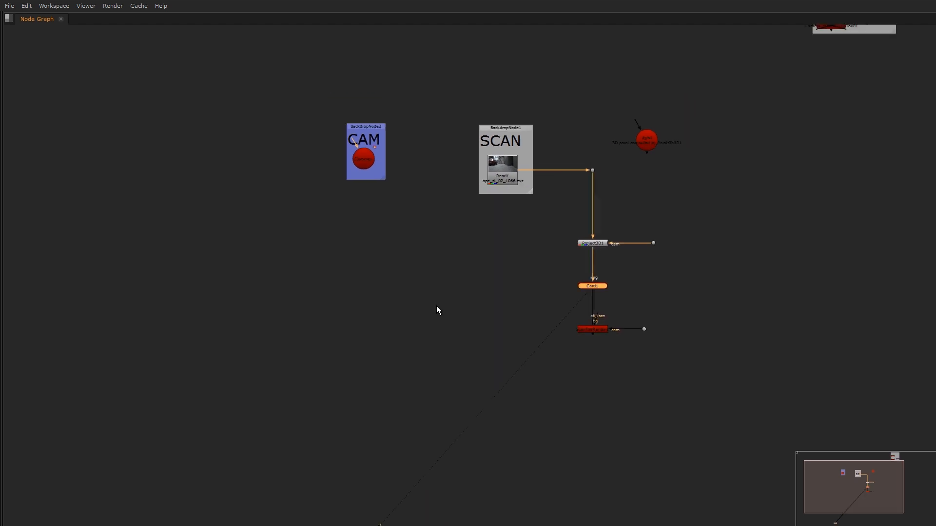
click(502, 279)
key(space)
- Examine the projected card's position relative to the camera from several angles in the 3D view
alt+drag(425, 290, 452, 300)
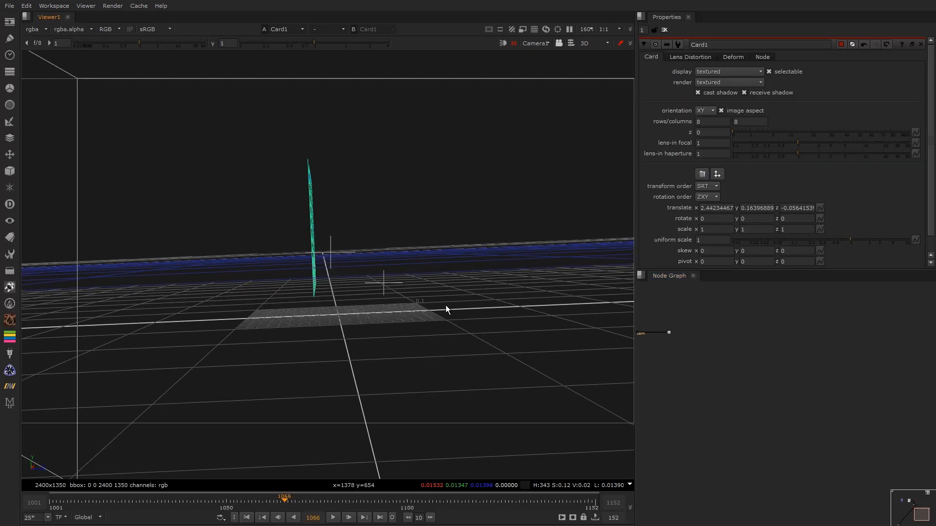
alt+middle_drag(451, 301, 353, 323)
ctrl+drag(441, 345, 432, 332)
alt+middle_drag(432, 332, 312, 351)
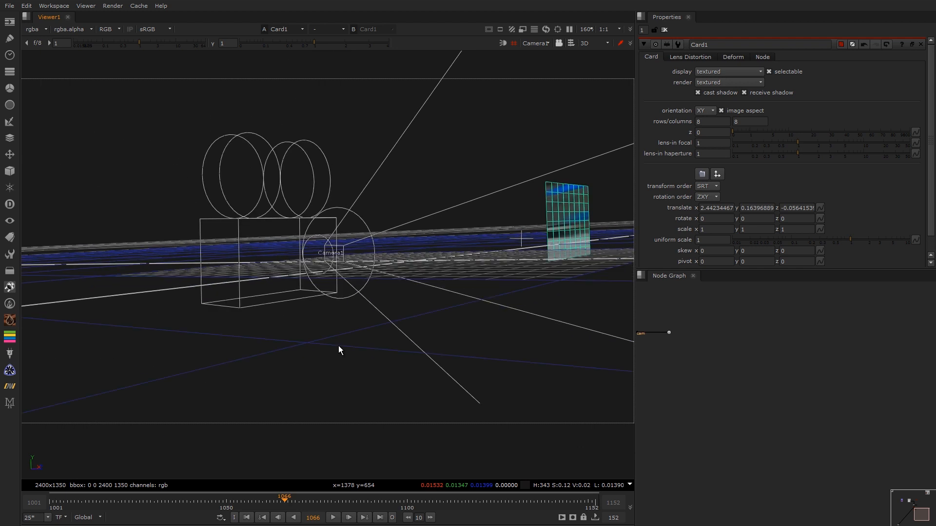
alt+drag(406, 321, 393, 323)
key(f)
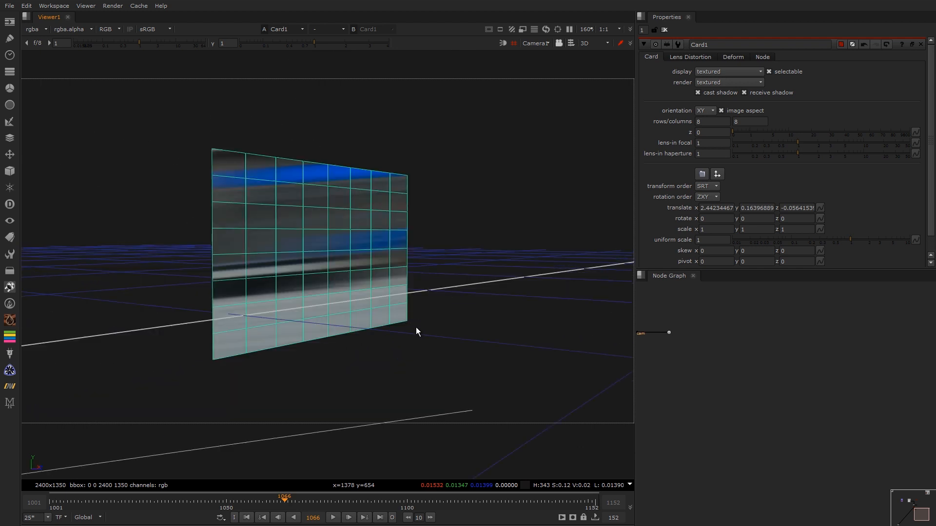
alt+middle_drag(375, 322, 358, 352)
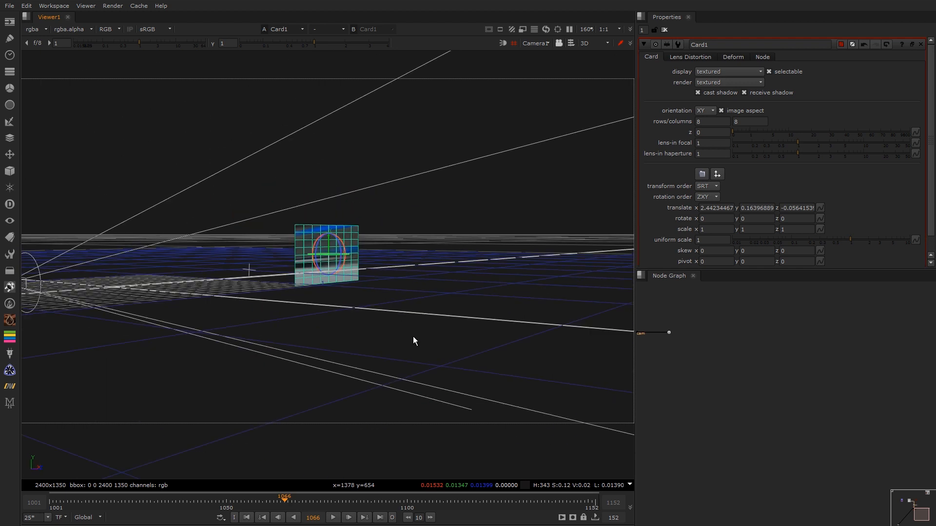
ctrl+drag(358, 352, 348, 317)
- Rotate Card1 about its Y axis to about -87.29 degrees so it faces the camera
drag(319, 268, 300, 273)
key(ctrl+z)
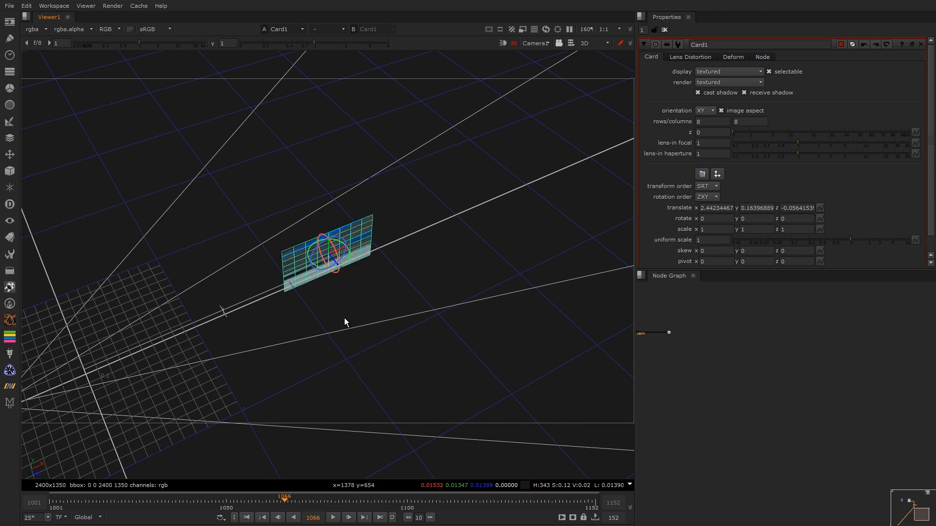
ctrl+drag(335, 303, 318, 377)
drag(326, 271, 672, 142)
- Set Card1's rows and columns to 1 and scale the card uniformly to about 0.659
click(701, 121)
text(1)
key(Tab)
scroll(325, 265, up, 5)
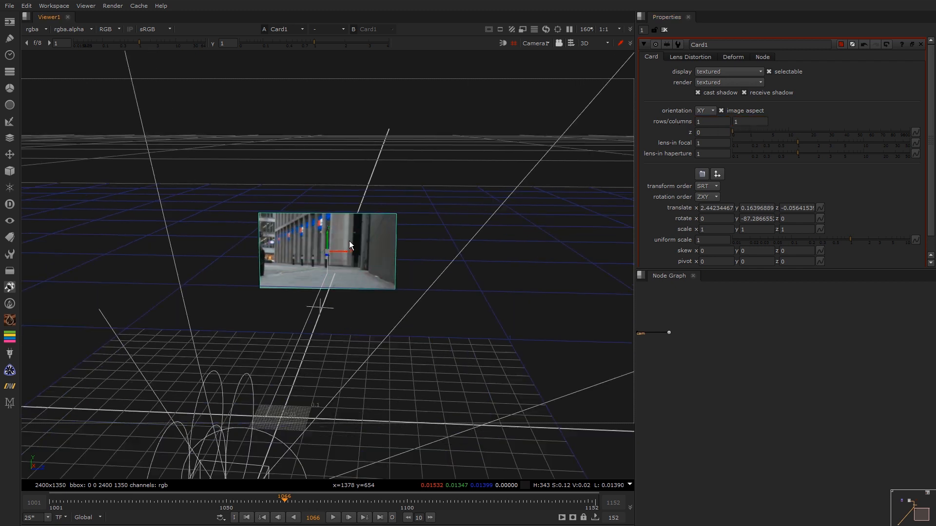
mouse_move(325, 253)
ctrl+shift+mouse_down()
mouse_move(349, 247)
mouse_move(318, 253)
mouse_move(340, 249)
ctrl+shift+mouse_up()
- Connect the ScanlineRender node to the viewer
middle_drag(744, 318, 862, 349)
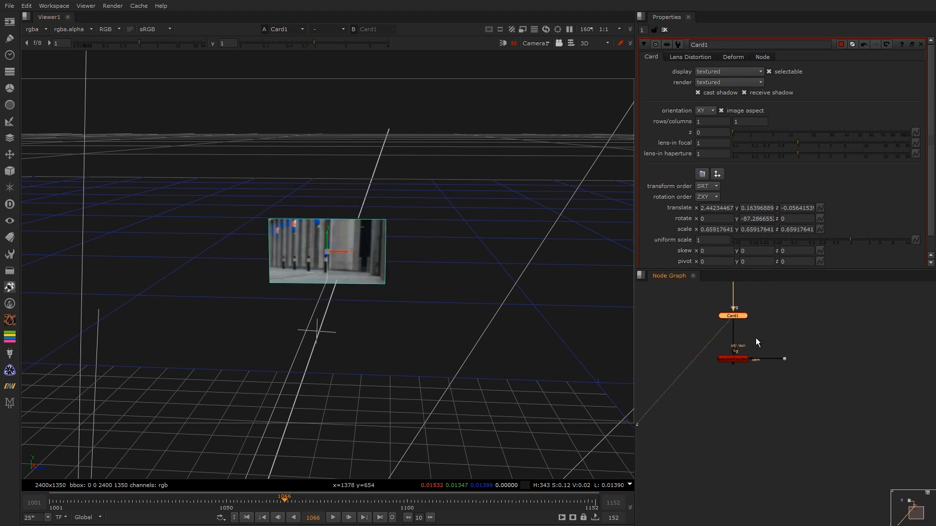
click(727, 359)
key(space)
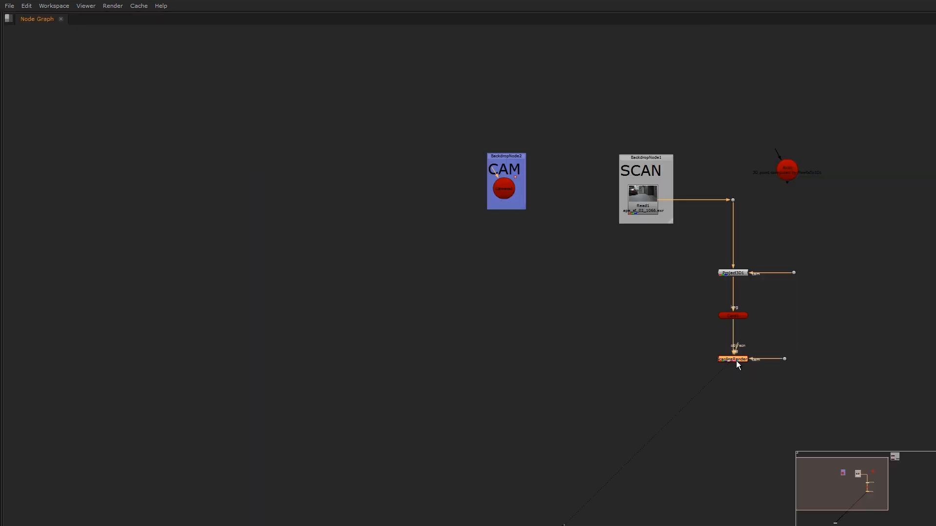
middle_drag(736, 365, 575, 303)
scroll(581, 302, up, 4)
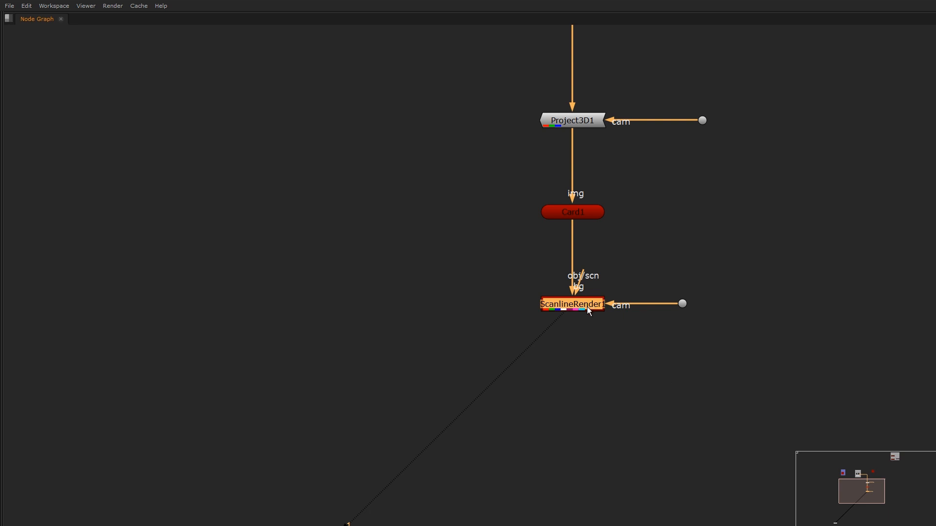
- Set the ScanlineRender's projection mode to uv and frame its output in the 2D view
key(space)
key(f)
click(720, 123)
click(730, 105)
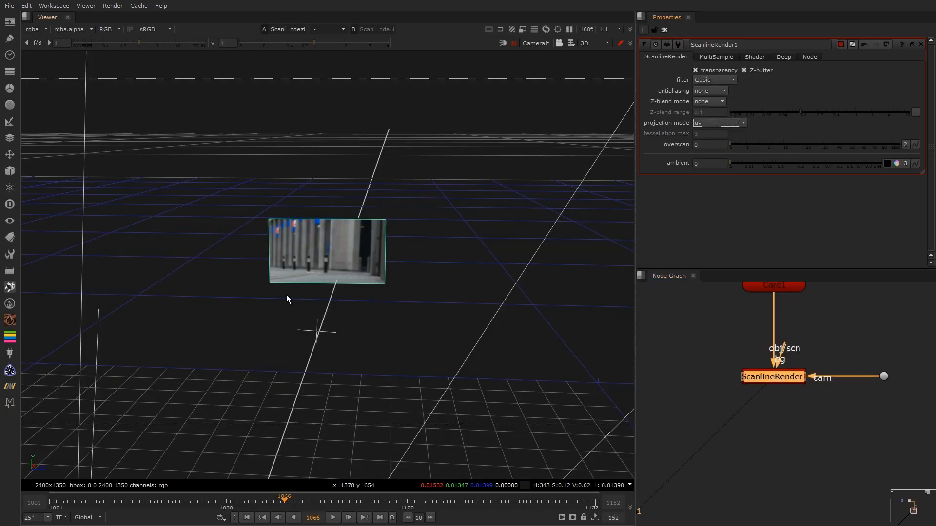
key(Tab)
key(f)
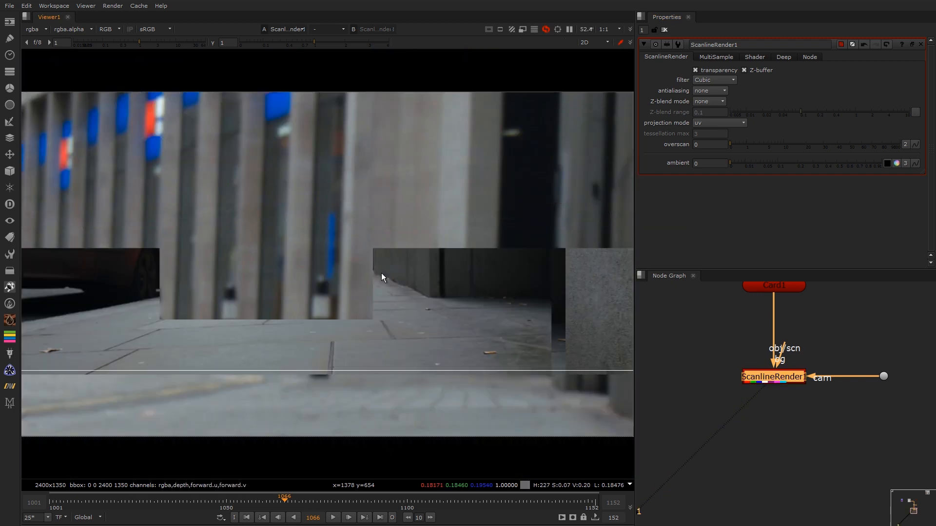
- Lower Card1's translate Y to 0.12396889
middle_drag(791, 359, 781, 398)
double_click(767, 324)
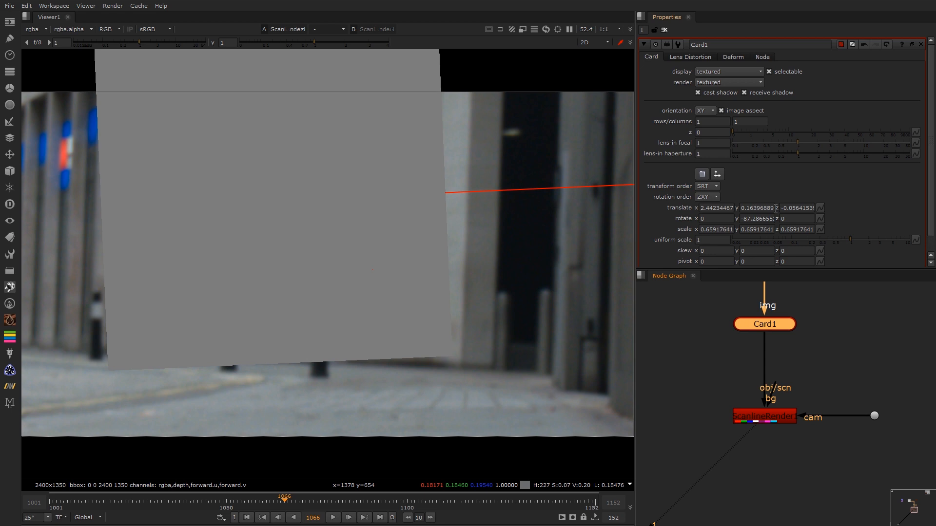
click(750, 208)
key(Down)
key(Down)
key(Down)
key(Down)
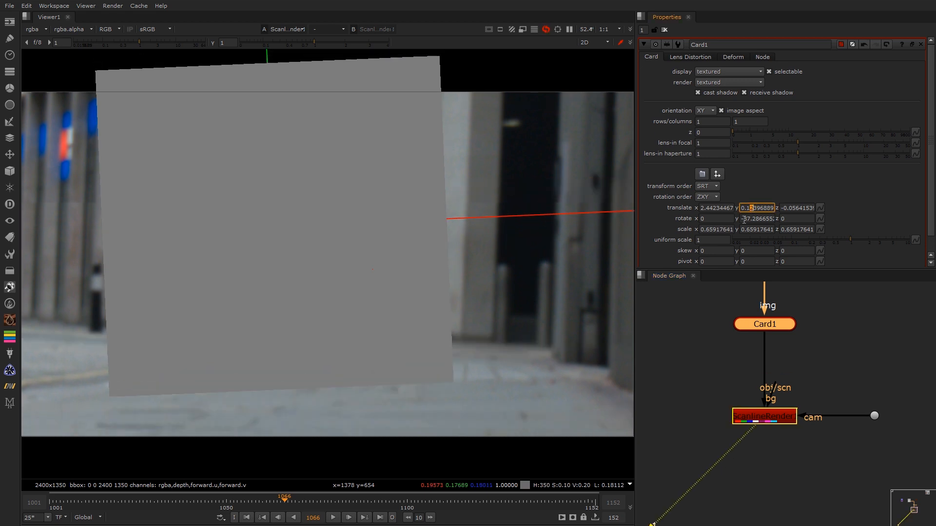
- Try uniform scale values around 1.1 on Card1 to test how the uv render scales
click(716, 240)
text(.1)
click(695, 334)
click(709, 241)
key(Up)
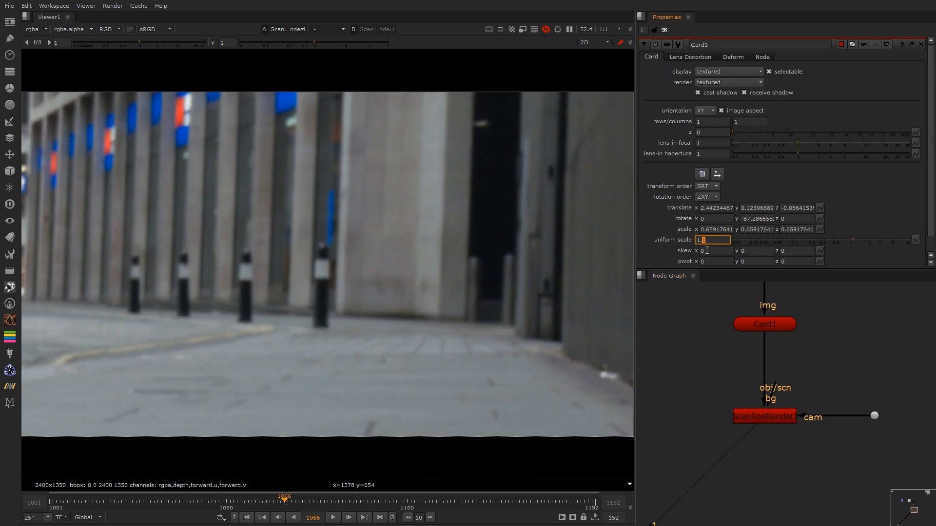
key(Down)
key(Down)
key(Up)
key(Up)
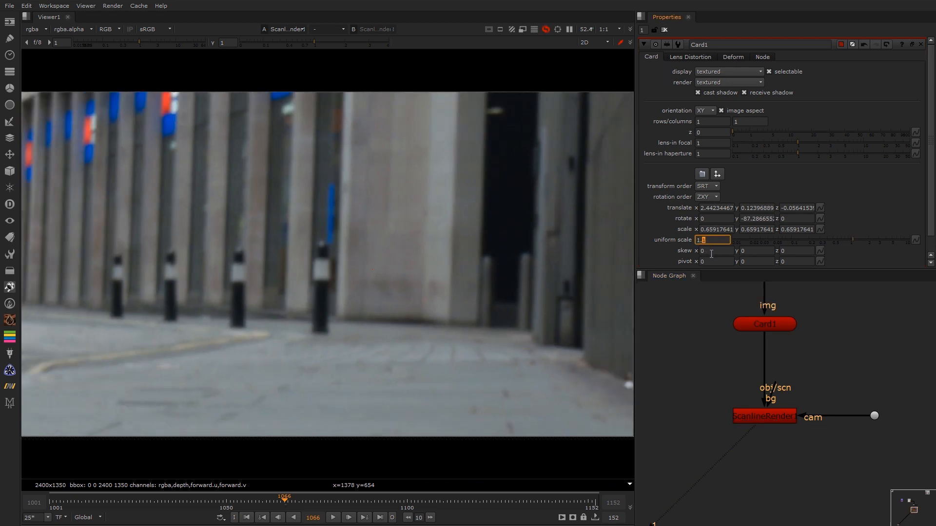
key(Down)
key(Down)
- Add a Reformat node on the ScanlineRender's bg input and place it to the side of the card branch
middle_drag(813, 367, 771, 346)
key(Tab)
text(reformat)
key(Return)
drag(727, 365, 657, 350)
middle_drag(694, 343, 795, 327)
drag(767, 336, 738, 333)
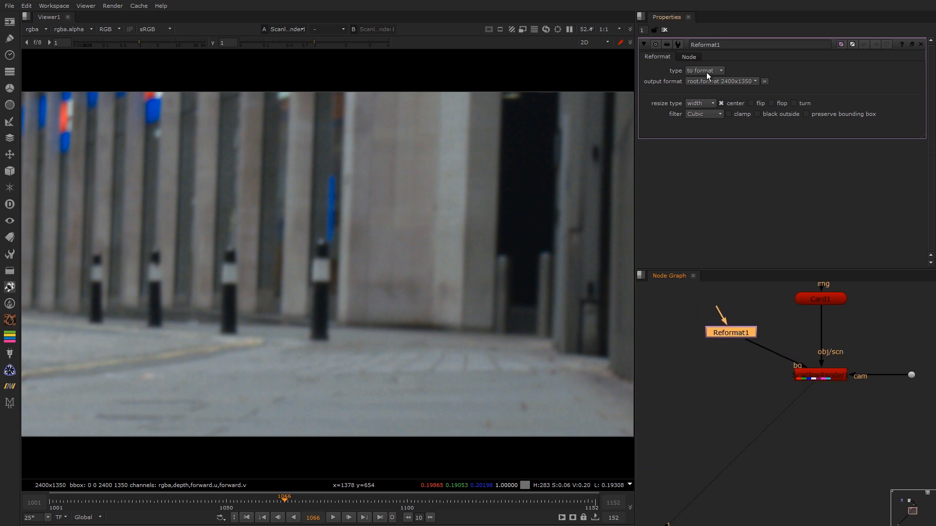
- Set Reformat1's type to scale with a scale of 2
click(705, 90)
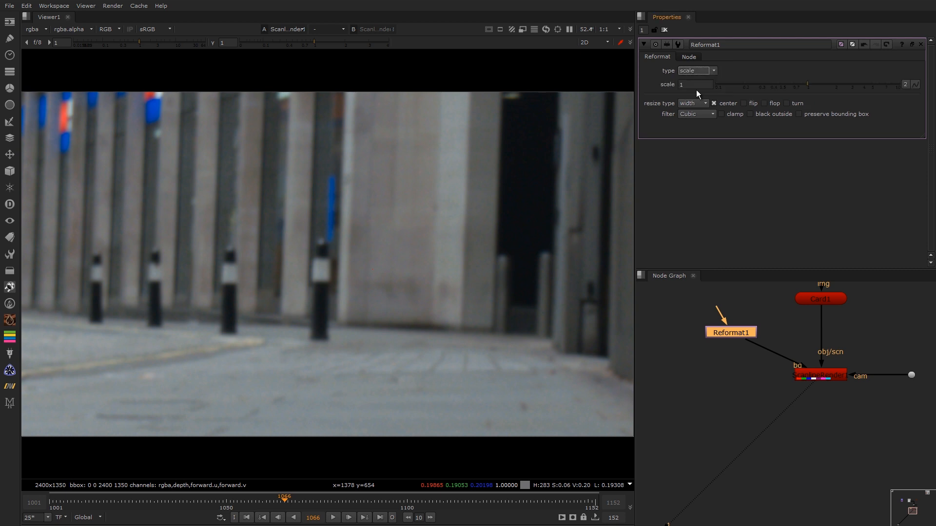
text(2)
key(Return)
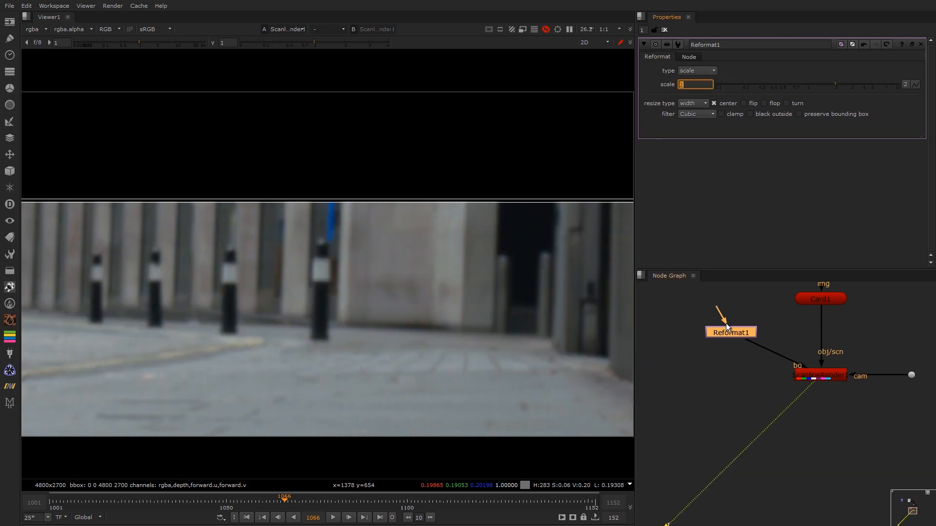
- Toggle Reformat1 off and on while inspecting the corner of the render to compare its resolution
middle_drag(776, 328, 763, 345)
middle_drag(438, 334, 420, 337)
scroll(767, 330, down, 3)
middle_drag(598, 101, 483, 142)
scroll(524, 134, up, 5)
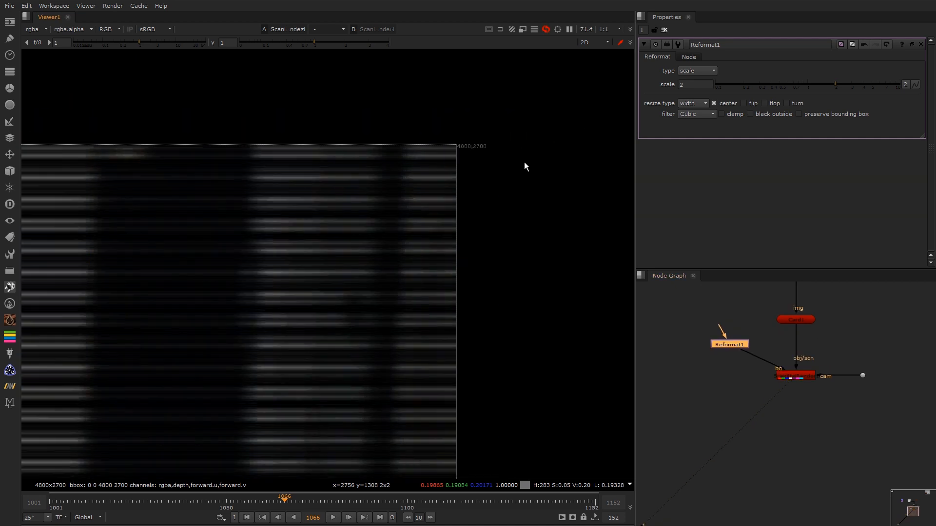
key(d)
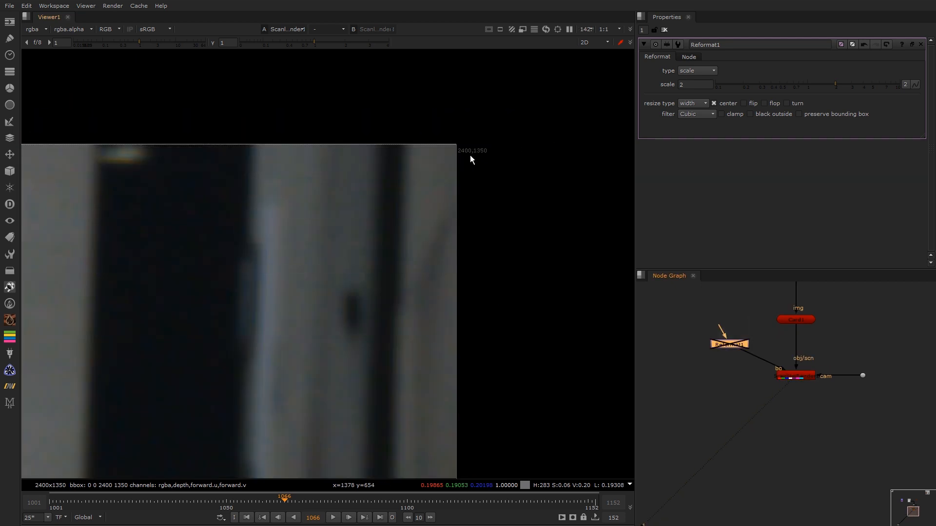
key(d)
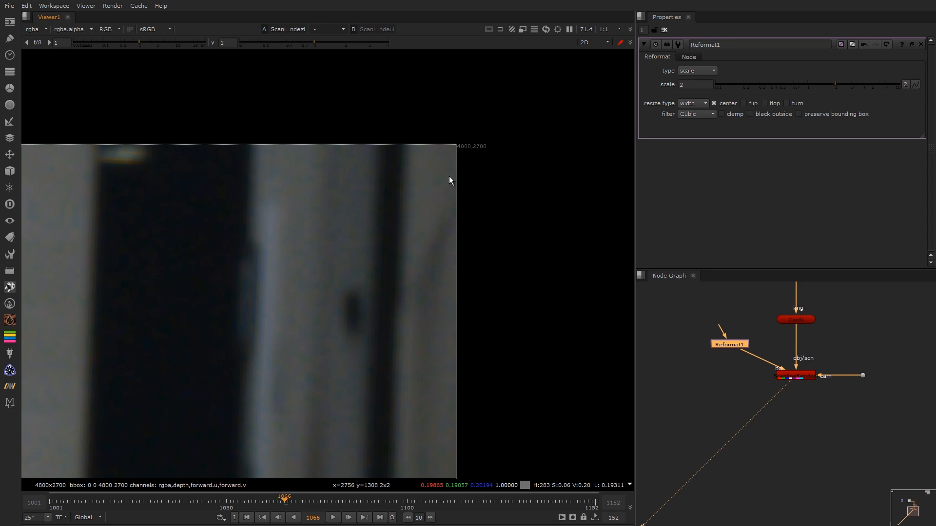
key(f)
- Set the ScanlineRender's filter to Lanczos4
click(795, 374)
middle_drag(792, 379, 769, 366)
double_click(769, 365)
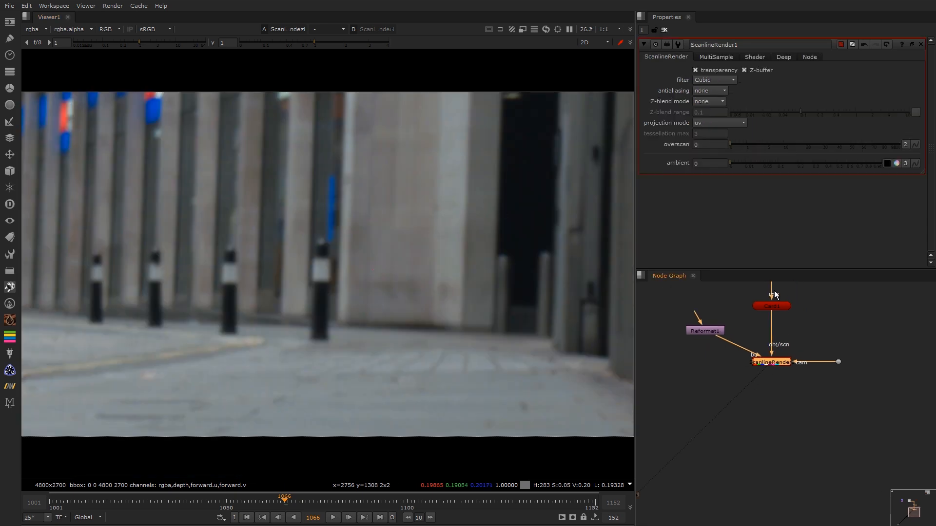
click(712, 80)
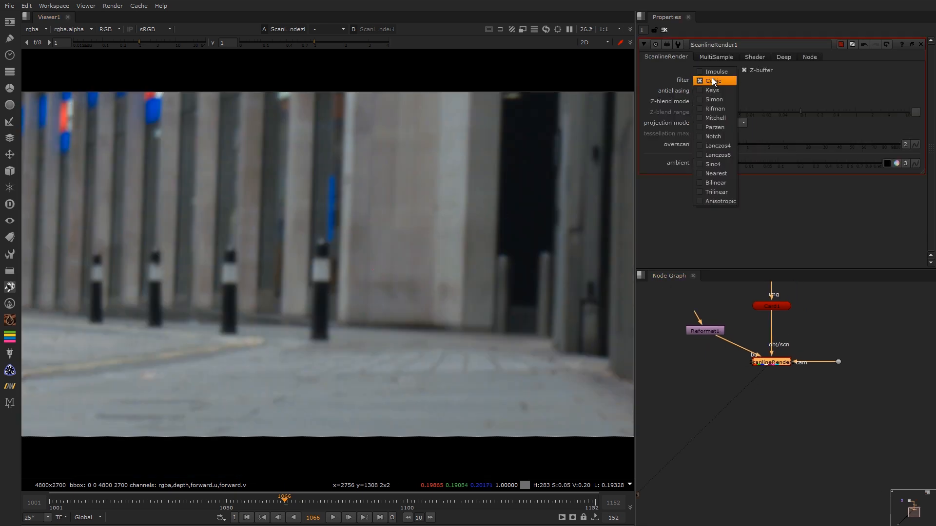
click(719, 147)
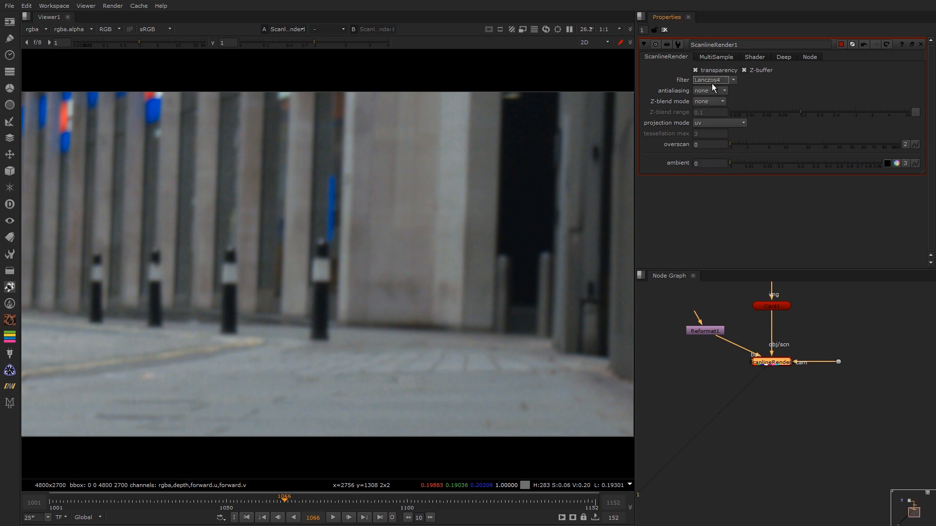
- Line up Reformat1 level with the ScanlineRender and scrub through the shot to check the stabilised bollards
mouse_move(720, 333)
middle_down()
mouse_move(655, 320)
mouse_move(720, 327)
middle_up()
drag(704, 325, 700, 353)
drag(283, 505, 178, 500)
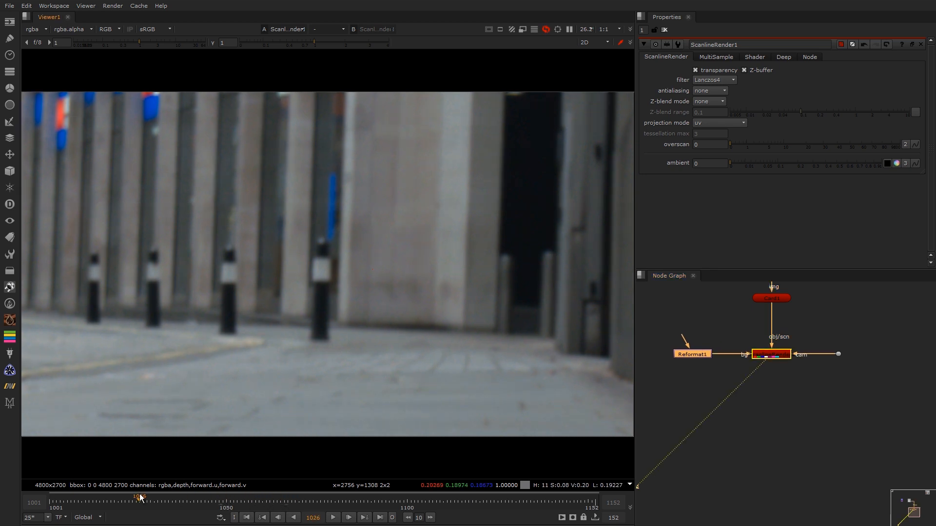
drag(62, 501, 585, 505)
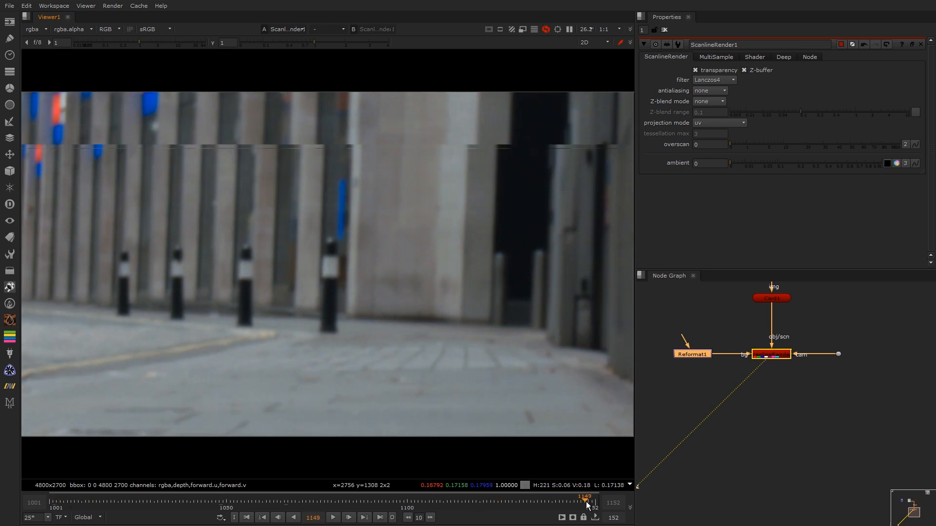
middle_drag(768, 341, 739, 410)
click(738, 418)
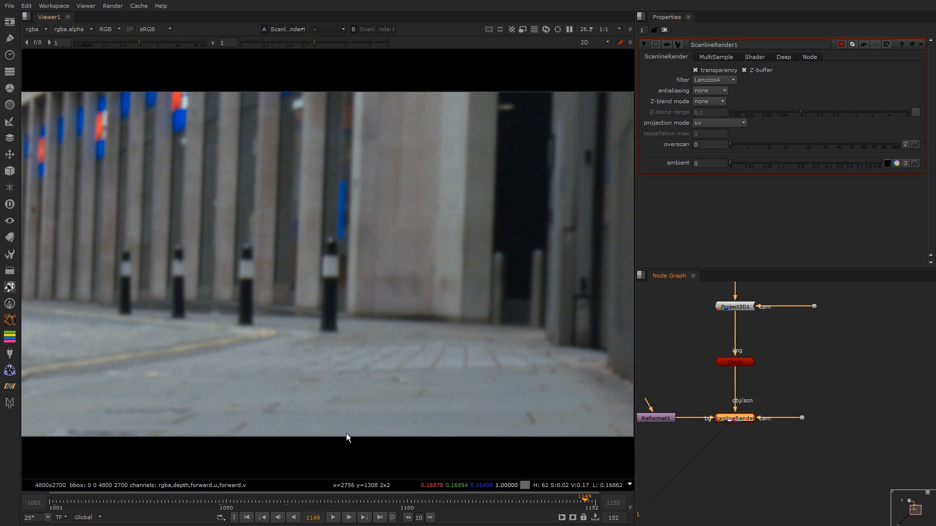
- Return to frame 1001 and view the original scan plate from Read1
click(50, 503)
scroll(786, 359, down, 3)
middle_drag(743, 353, 772, 404)
click(709, 363)
middle_drag(709, 362, 763, 349)
key(Tab)
click(700, 341)
click(771, 309)
key(1)
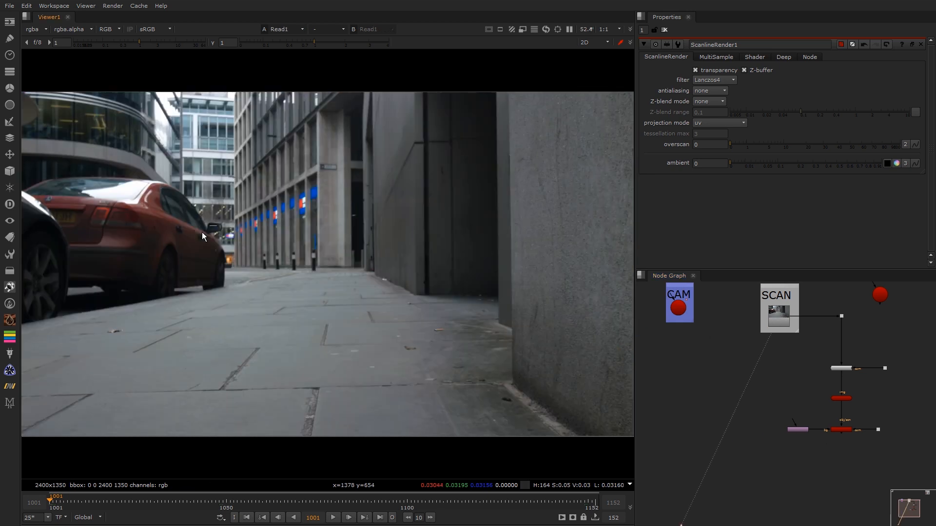
- Add a PointsTo3D node below the scan and connect its camera input to the tracked camera
key(Tab)
text(po)
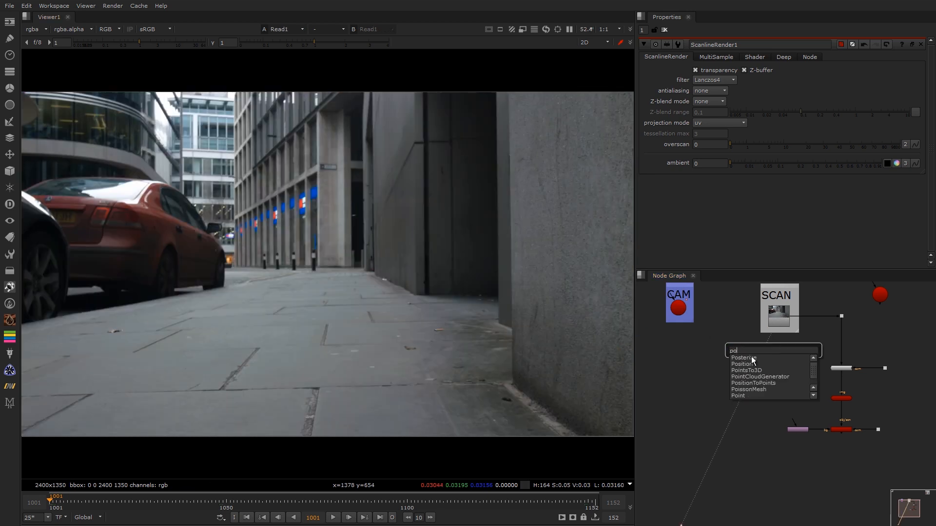
click(756, 370)
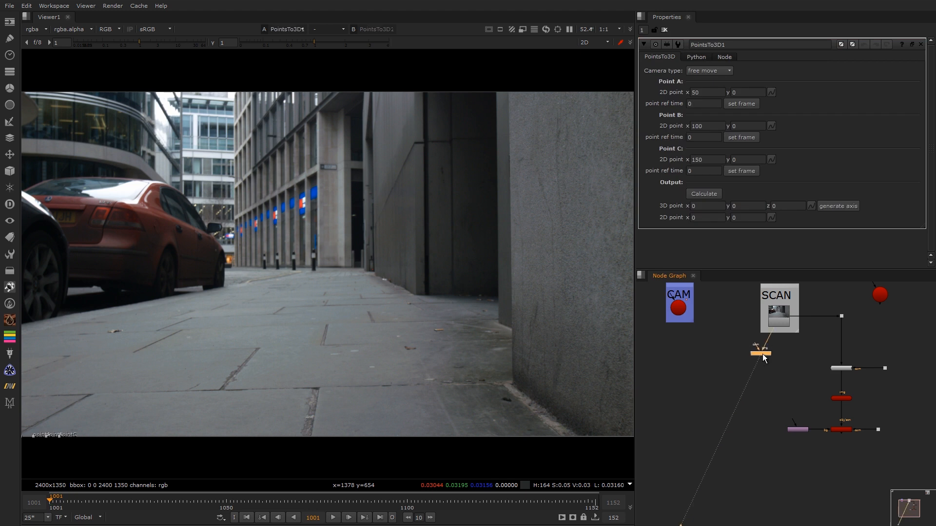
drag(714, 331, 680, 309)
click(759, 364)
drag(756, 358, 755, 358)
- Place point A on the small light on the red car's front wing at frame 1001, at about 763.8, 731
drag(34, 436, 33, 435)
drag(201, 246, 249, 266)
scroll(213, 246, up, 9)
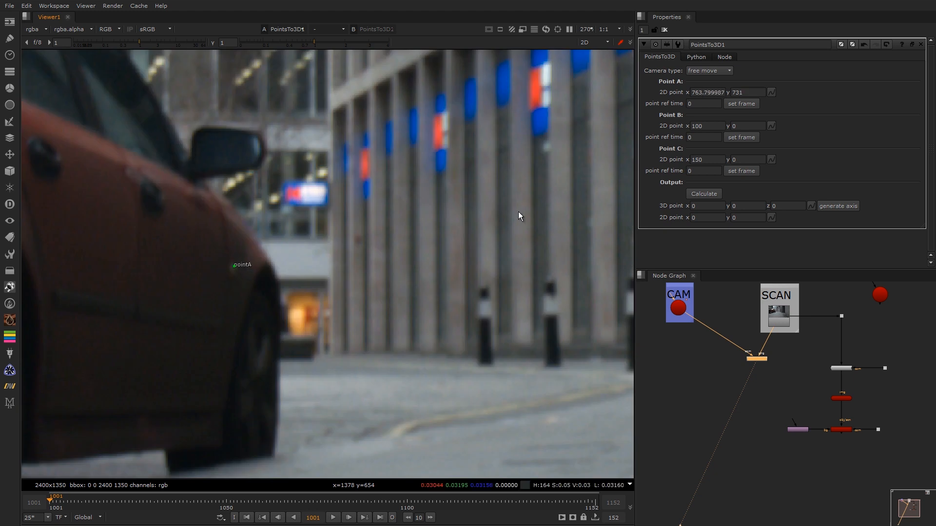
- Place point C on the car's wing light at frame 1152, at about 394.4, 742.4, and store that reference frame
scroll(336, 297, down, 8)
drag(545, 505, 596, 510)
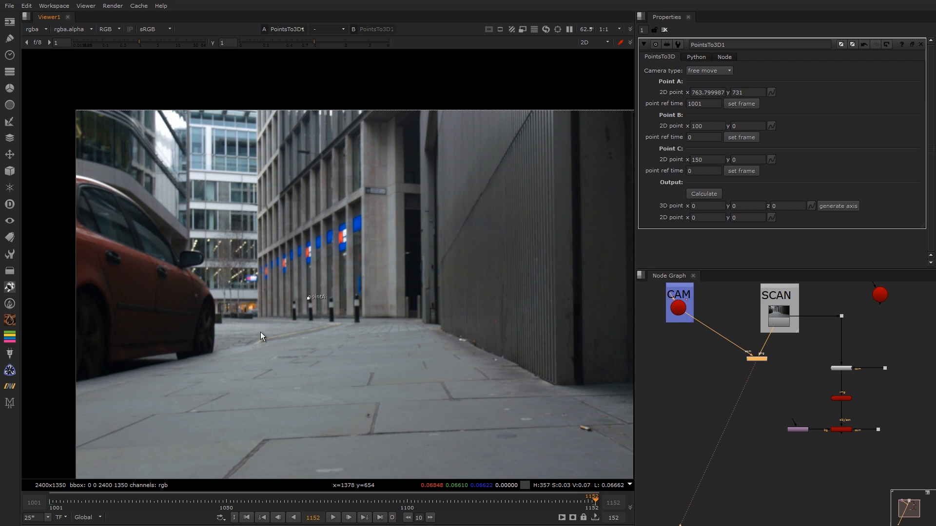
middle_drag(281, 351, 397, 295)
scroll(350, 278, down, 3)
scroll(350, 278, up, 1)
drag(253, 440, 253, 436)
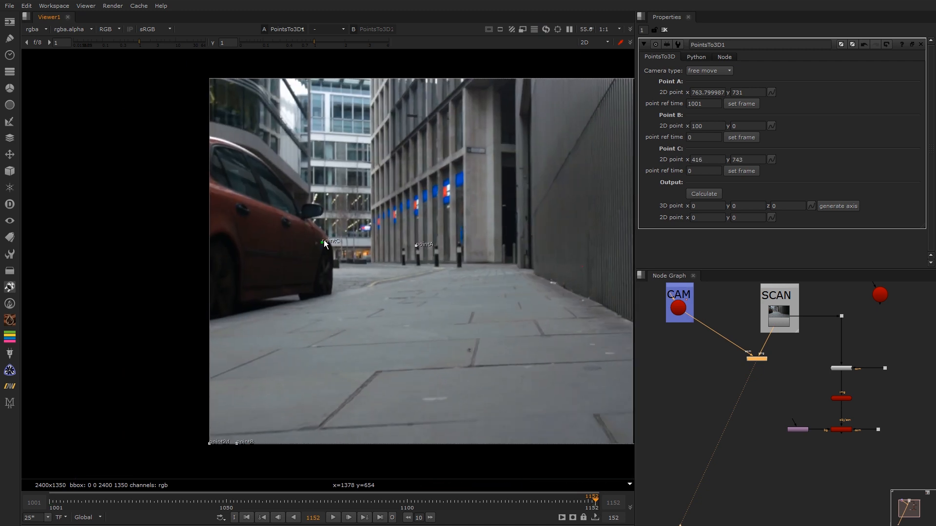
drag(327, 243, 322, 241)
middle_drag(313, 246, 328, 241)
scroll(328, 240, up, 9)
drag(373, 209, 355, 217)
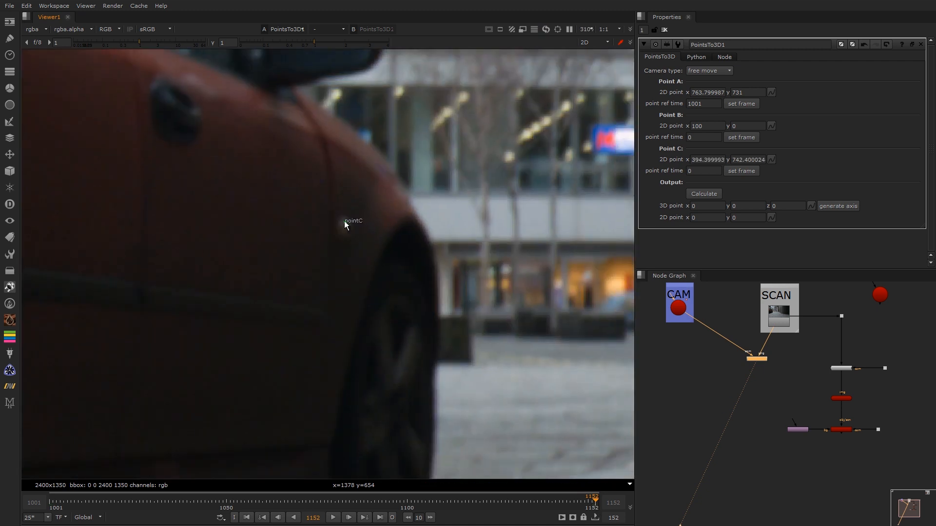
click(741, 171)
- Place point B on the car's wing light at frame 1063, at about 722.8, 739.4, and store that reference frame
scroll(334, 301, down, 5)
click(274, 503)
scroll(297, 331, down, 4)
middle_drag(256, 314, 266, 239)
drag(246, 422, 411, 232)
scroll(410, 232, up, 8)
drag(413, 198, 383, 227)
click(741, 137)
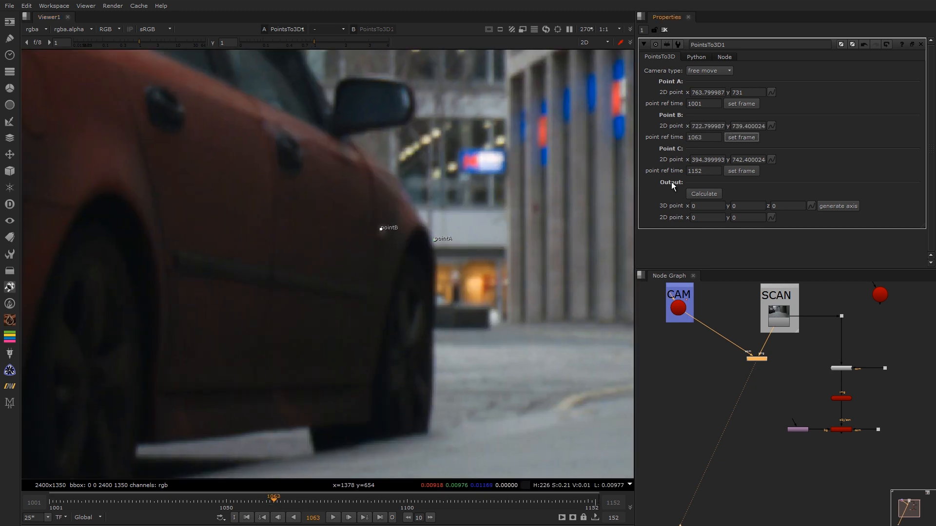
- Calculate the car point's 3D position over frames 1001-1152
click(705, 193)
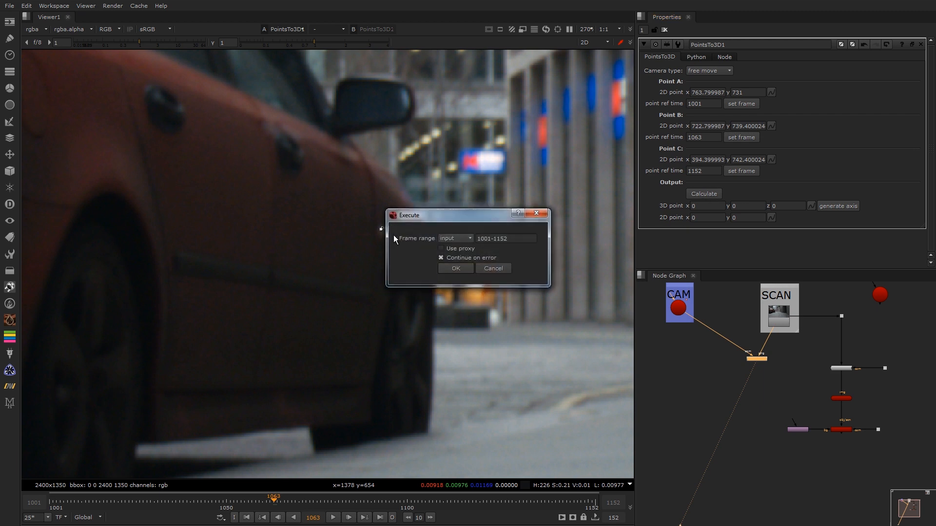
click(454, 270)
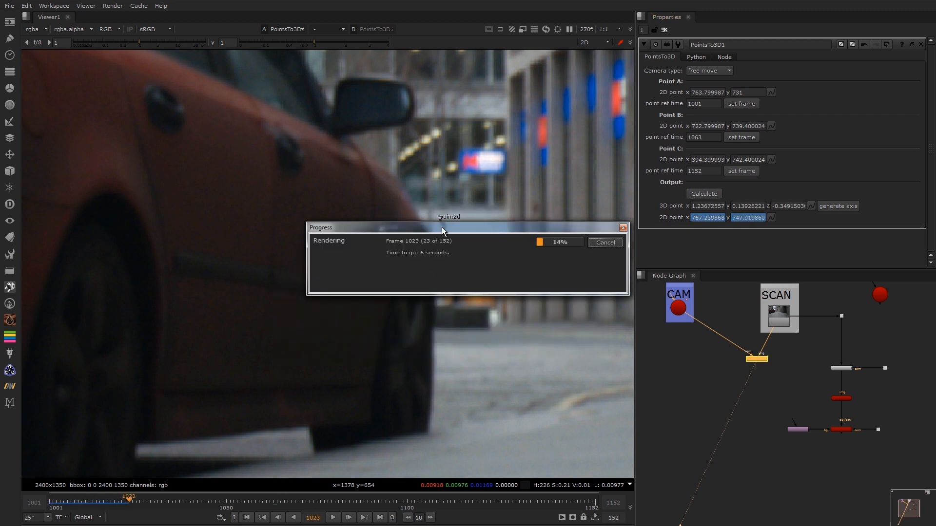
drag(440, 227, 433, 278)
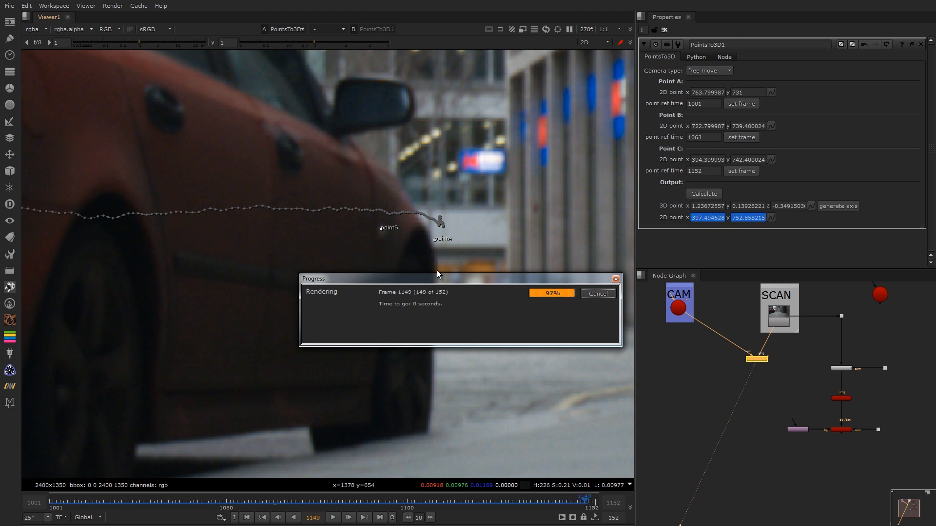
- Generate an axis at the computed 3D point and copy its translate values onto Card1's translate
click(828, 206)
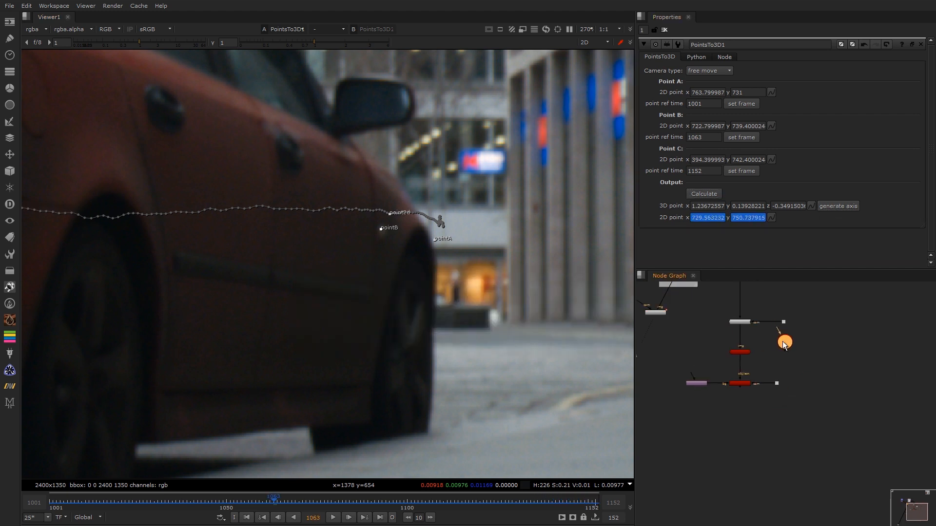
double_click(740, 352)
double_click(784, 343)
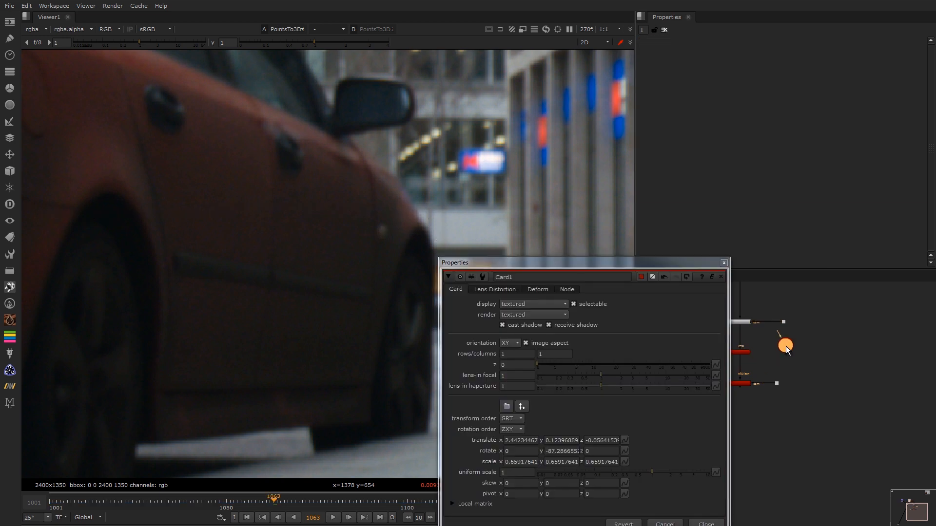
drag(819, 116, 625, 441)
click(723, 263)
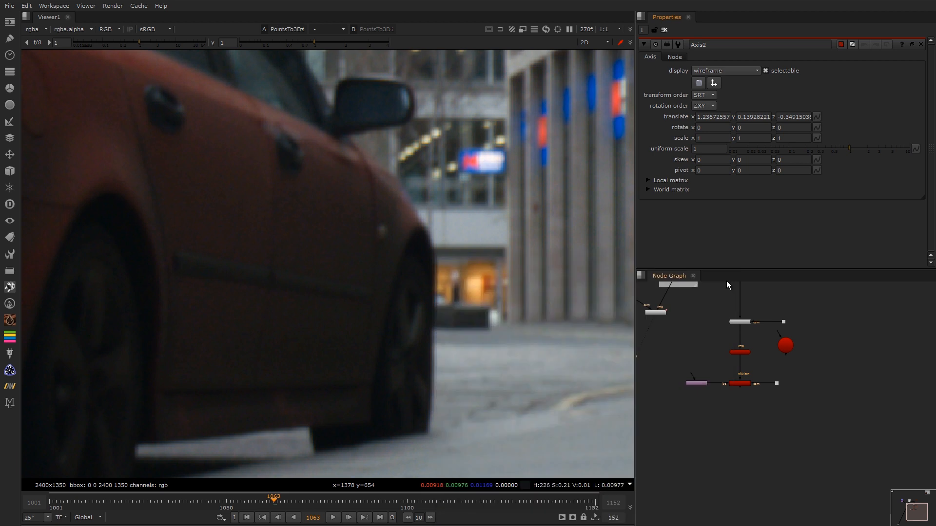
- View the ScanlineRender's output and inspect the card's new placement in the 3D view
click(738, 384)
key(1)
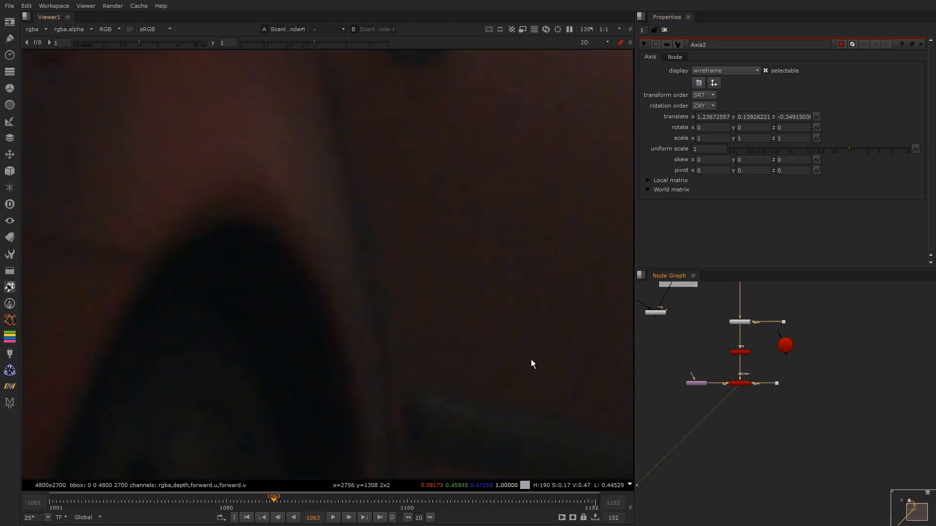
scroll(601, 350, down, 8)
middle_drag(444, 315, 300, 262)
key(f)
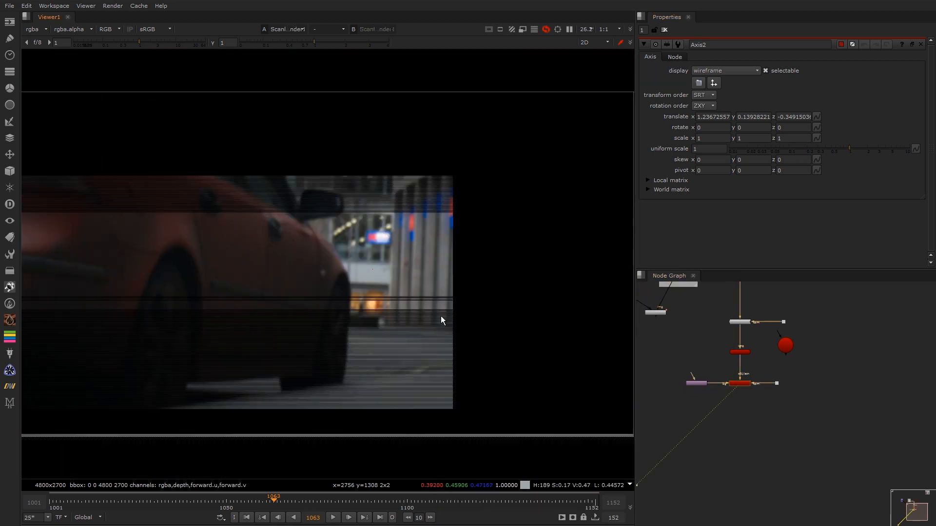
key(Tab)
scroll(421, 327, down, 10)
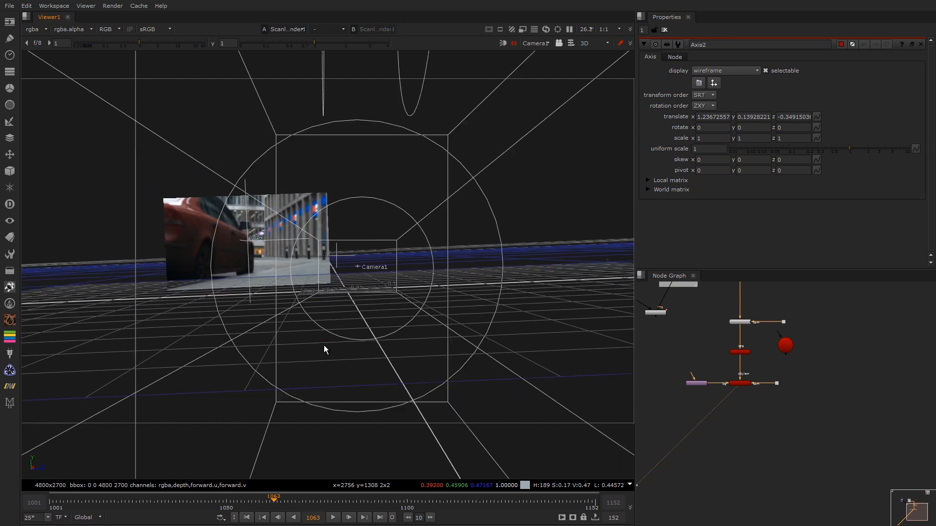
- Delete the generated Axis2 node and the earlier axis node from the node graph
middle_drag(795, 330, 809, 392)
scroll(810, 393, down, 4)
scroll(809, 395, up, 6)
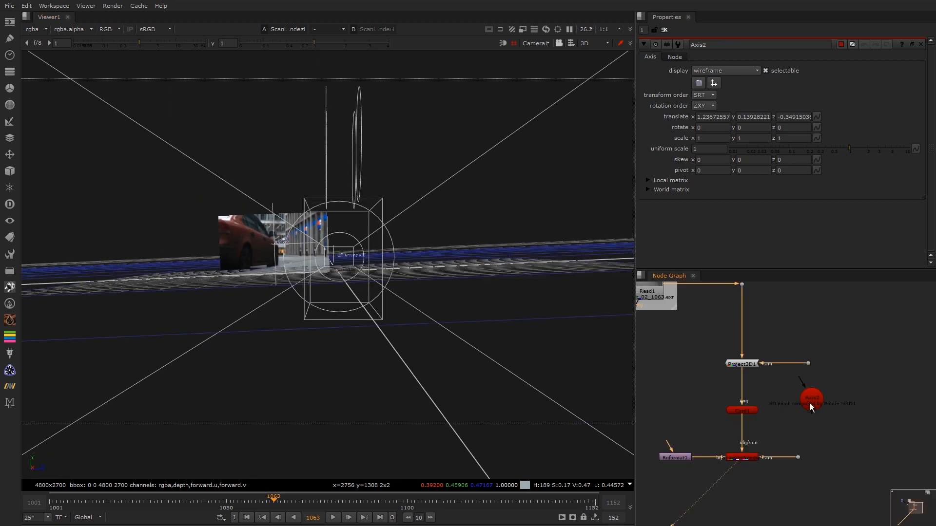
click(810, 404)
key(Delete)
scroll(797, 338, down, 5)
middle_drag(774, 341, 760, 405)
scroll(799, 351, up, 4)
scroll(824, 336, up, 2)
drag(825, 336, 737, 406)
key(Delete)
- Switch the viewer back to the 2D view of the uv render
scroll(780, 347, down, 3)
middle_drag(463, 337, 434, 346)
scroll(436, 385, down, 5)
key(Tab)
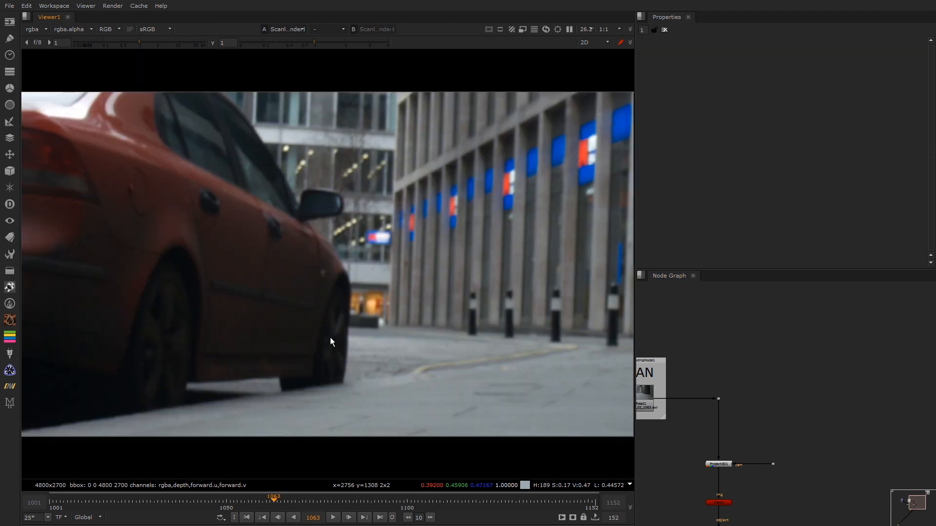
- Set Card1's uniform scale to 0.9 and scrub through the shot to frame 1152 to check the stabilised car
middle_drag(743, 487, 731, 366)
scroll(708, 419, up, 3)
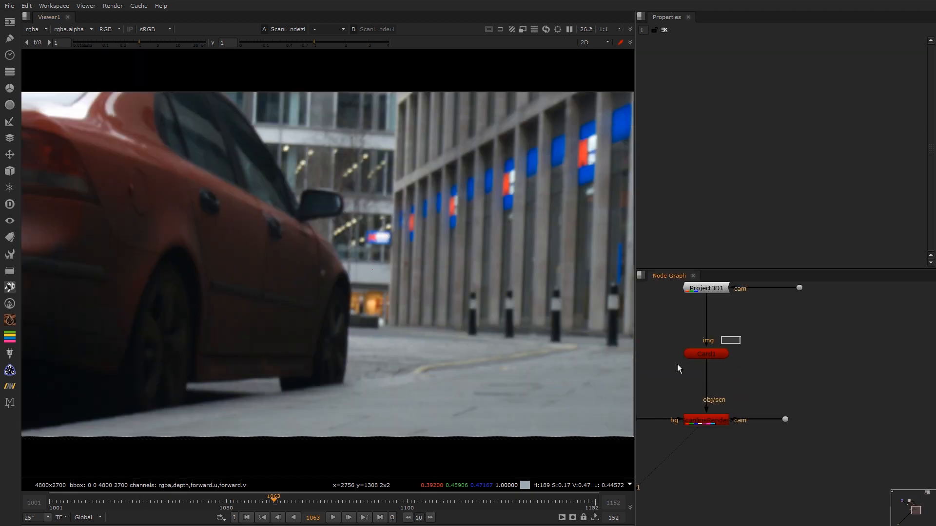
double_click(707, 354)
click(711, 243)
click(726, 318)
click(714, 241)
key(Up)
key(Down)
key(Down)
key(Down)
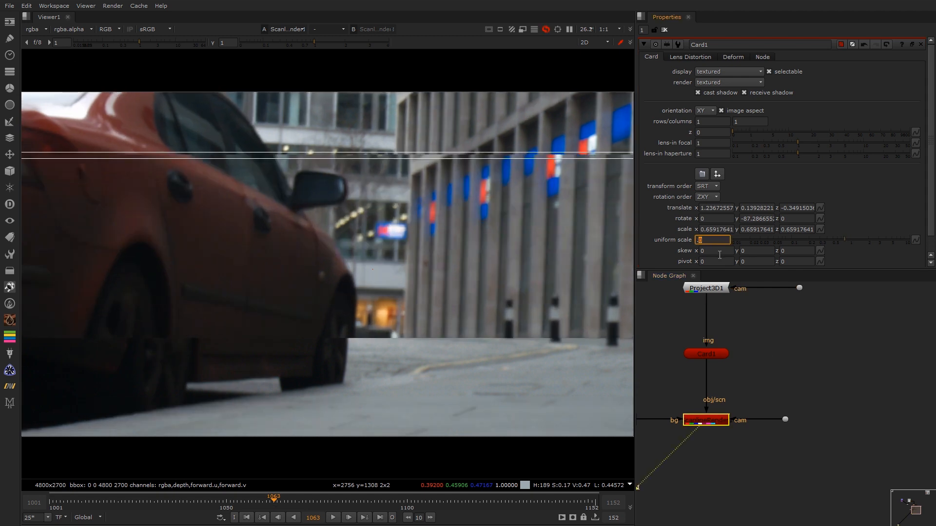
key(Up)
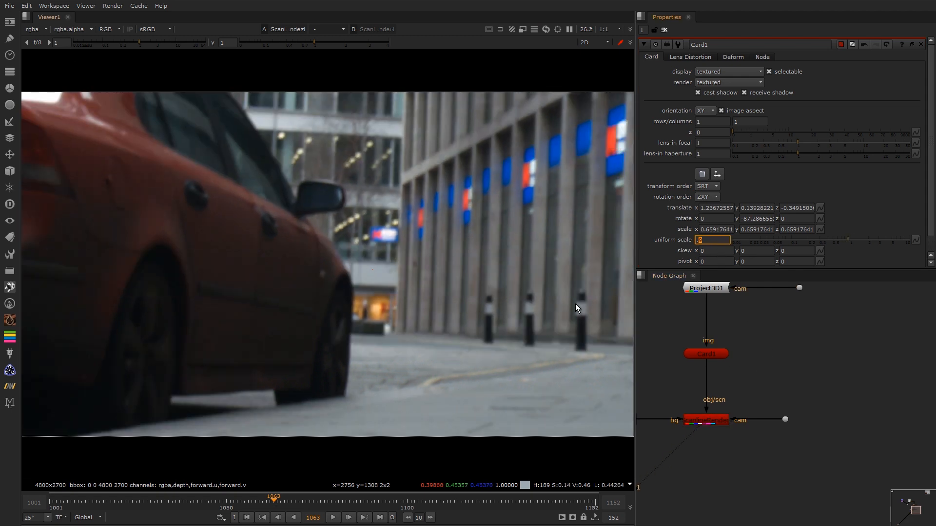
drag(271, 502, 154, 501)
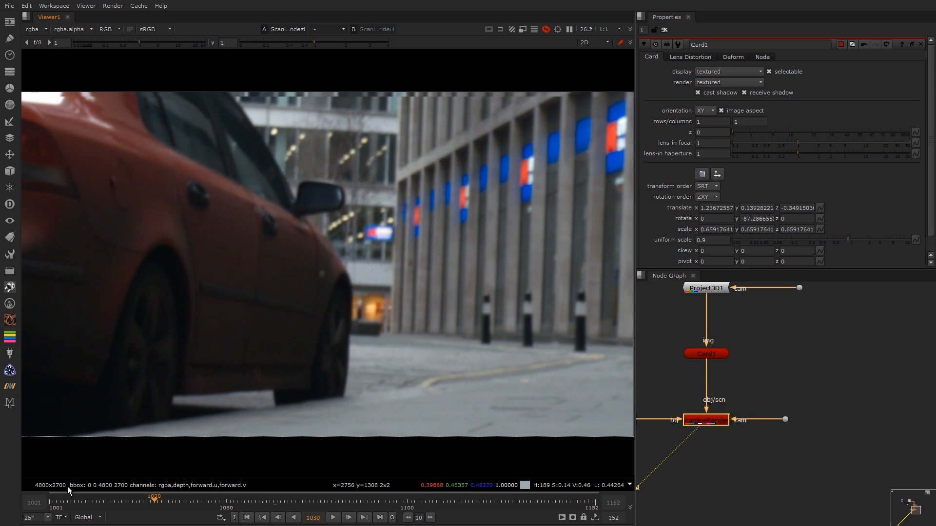
drag(68, 491, 594, 507)
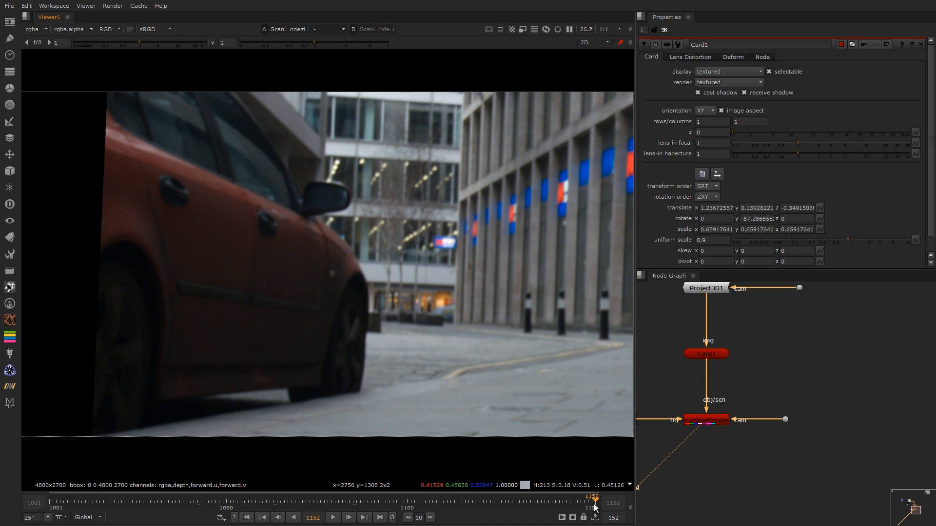
- Add a Roto node below the ScanlineRender and set its clip to option to no clip
scroll(772, 370, down, 2)
middle_drag(712, 414, 738, 351)
scroll(737, 367, up, 2)
key(o)
mouse_move(745, 390)
mouse_down()
mouse_move(728, 377)
mouse_move(751, 389)
mouse_up()
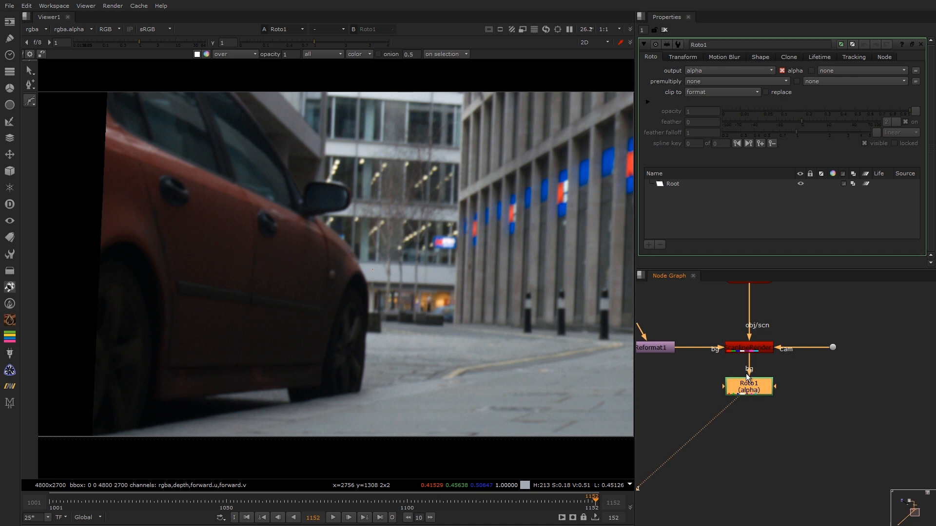
click(705, 92)
click(712, 75)
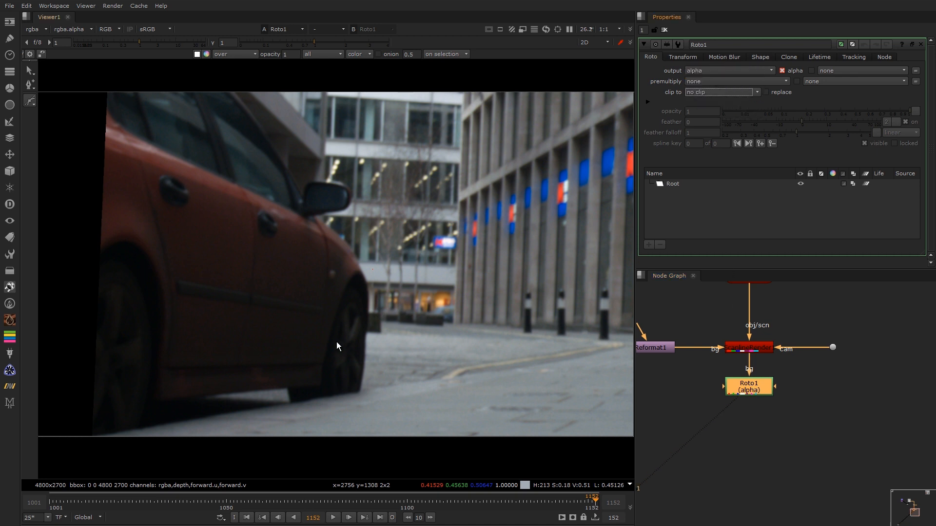
- On frame 1001, start a Bezier roto shape along the car's front edge, from below the mirror down past the front wheel
click(51, 500)
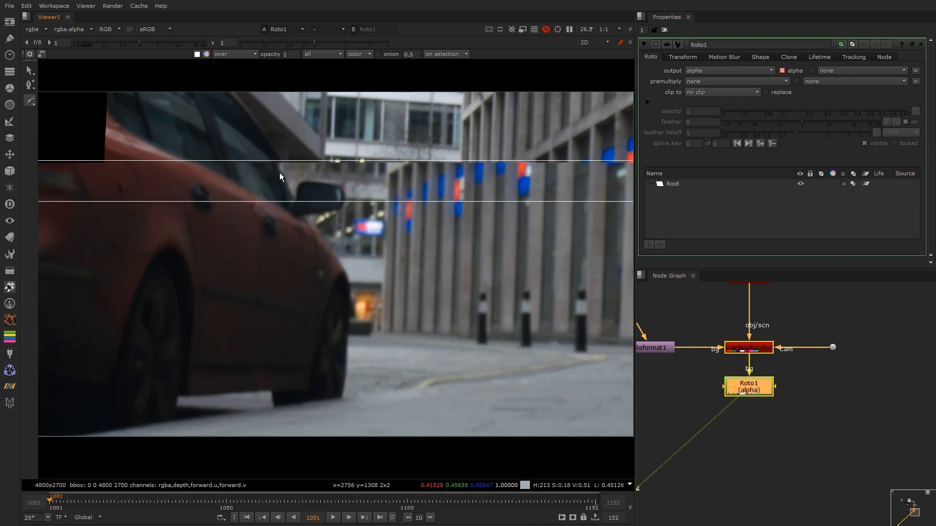
scroll(308, 103, up, 3)
middle_drag(268, 190, 295, 194)
middle_drag(324, 272, 304, 236)
scroll(304, 236, up, 1)
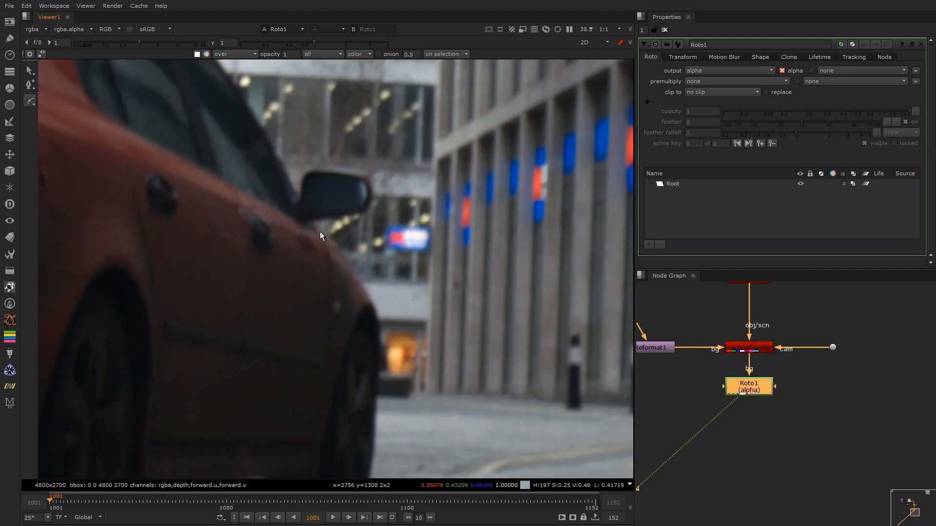
click(327, 237)
drag(369, 293, 372, 300)
middle_drag(373, 301, 410, 198)
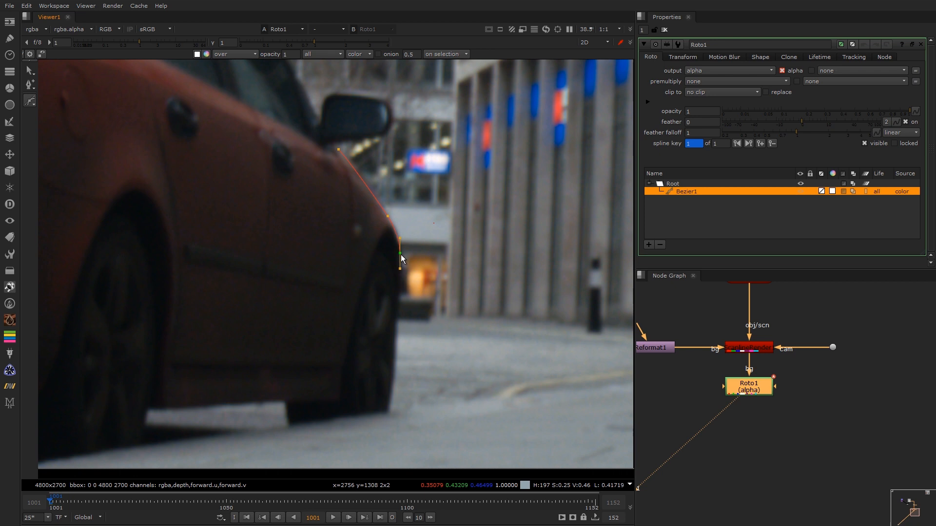
scroll(423, 205, down, 3)
click(410, 290)
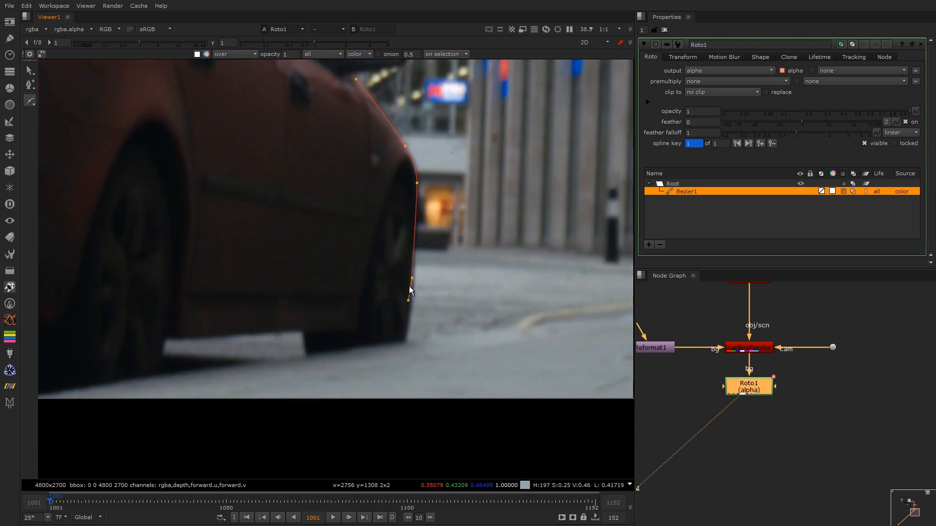
- Close the Bezier shape along the car's underside and up across the front door to its starting point below the mirror
drag(351, 330, 330, 329)
drag(260, 302, 244, 270)
middle_drag(305, 78, 279, 211)
drag(286, 191, 318, 182)
click(331, 213)
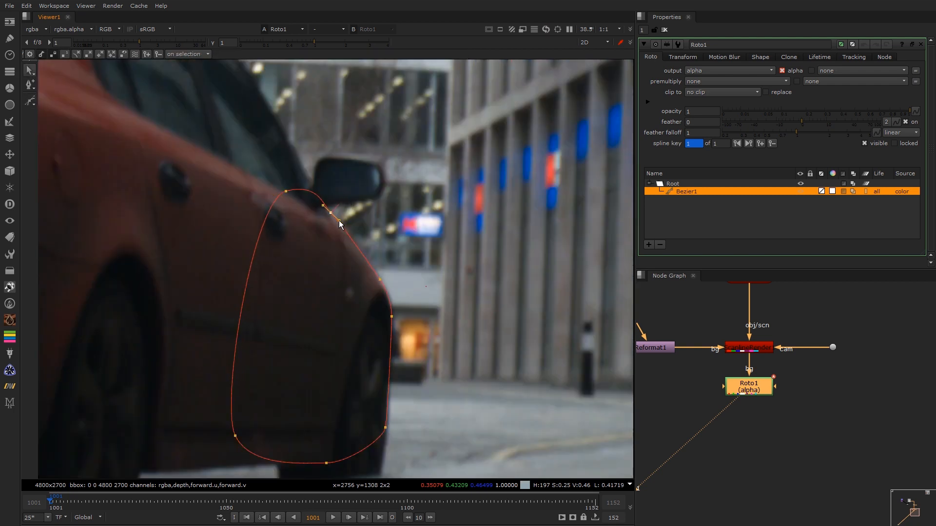
- Select all points of the Bezier shape and expand a narrow outward feather around it
drag(450, 151, 154, 442)
middle_drag(438, 264, 429, 225)
key(e)
key(e)
key(e)
click(475, 226)
scroll(429, 229, down, 2)
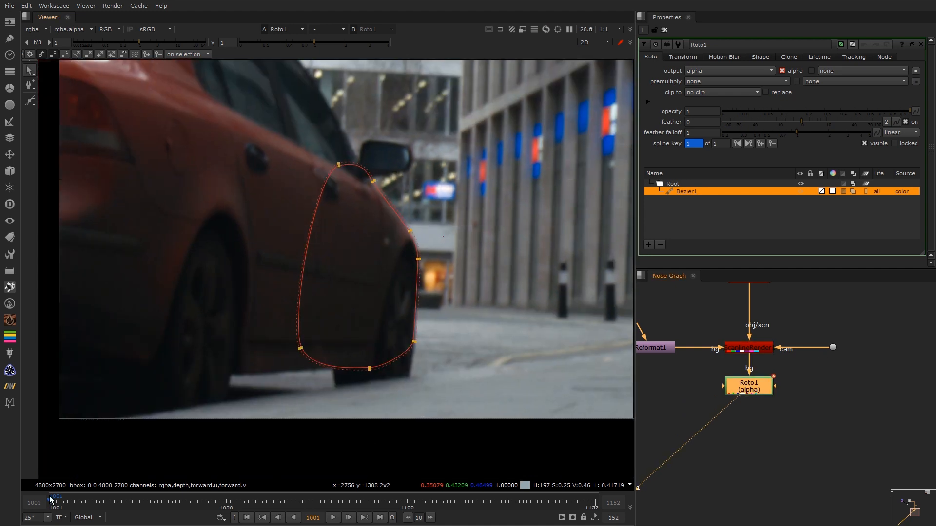
- On frame 1050, select the whole shape and shift it slightly to match the car, adding a second spline key
click(227, 502)
click(327, 287)
scroll(326, 287, up, 5)
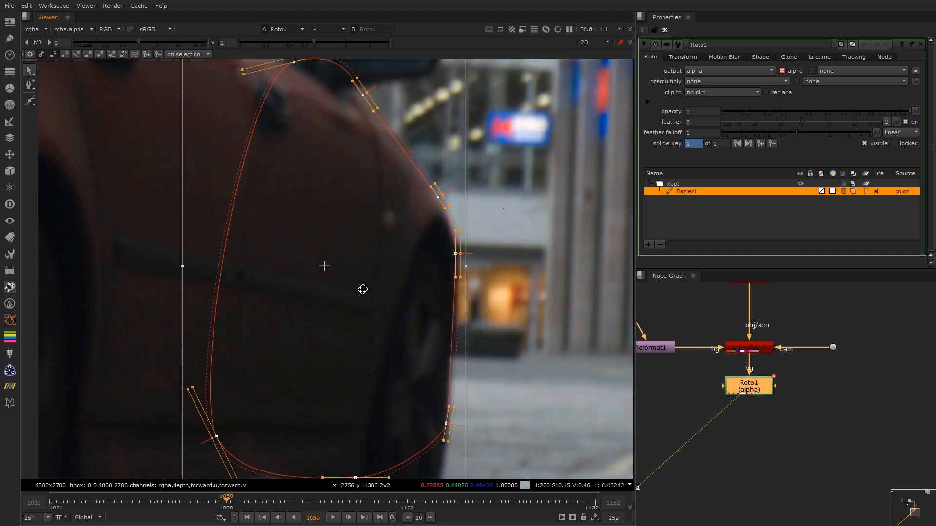
drag(361, 292, 359, 293)
click(423, 199)
middle_drag(450, 141, 424, 215)
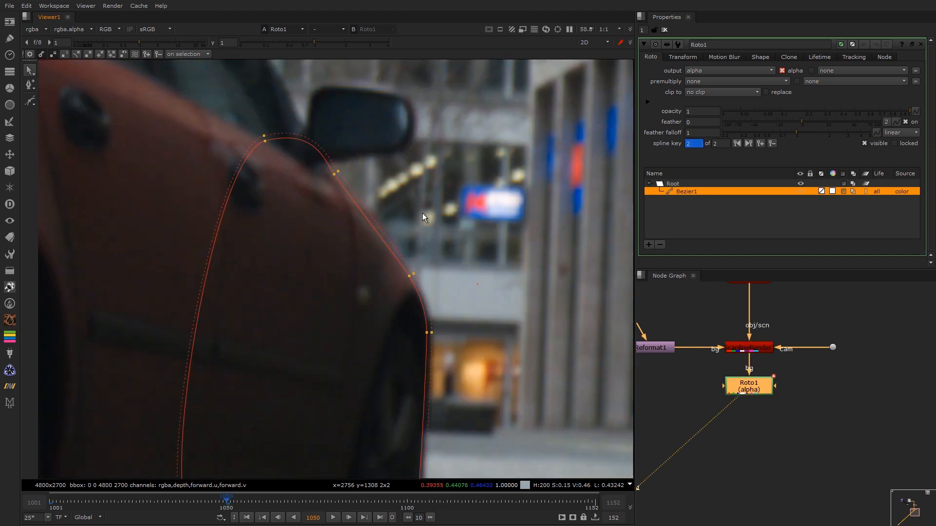
scroll(424, 215, down, 3)
- On frame 1100, move the whole shape's pivot to its rear side and stretch the shape horizontally to match the car
click(408, 502)
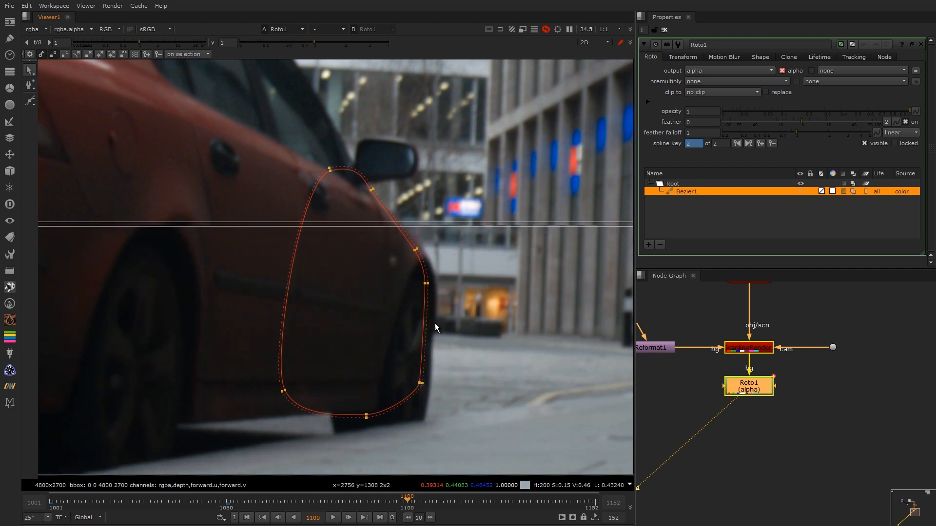
key(ctrl+a)
ctrl+drag(268, 289, 260, 293)
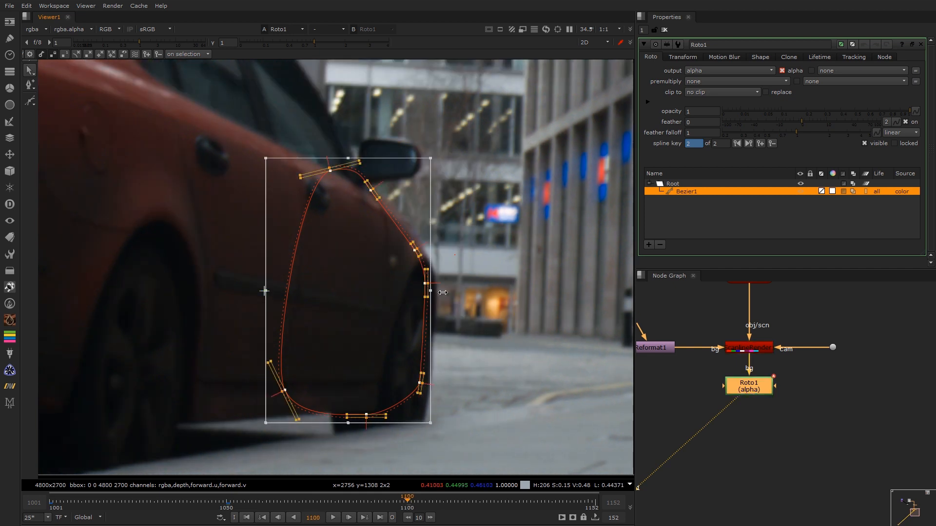
scroll(429, 292, up, 2)
drag(429, 291, 447, 289)
click(484, 295)
- Refine the shape's individual points on frame 1100, fitting the group below the mirror and the front-edge point to the car
drag(516, 237, 303, 475)
middle_drag(353, 405, 390, 349)
click(559, 224)
middle_drag(559, 224, 540, 317)
drag(487, 131, 278, 178)
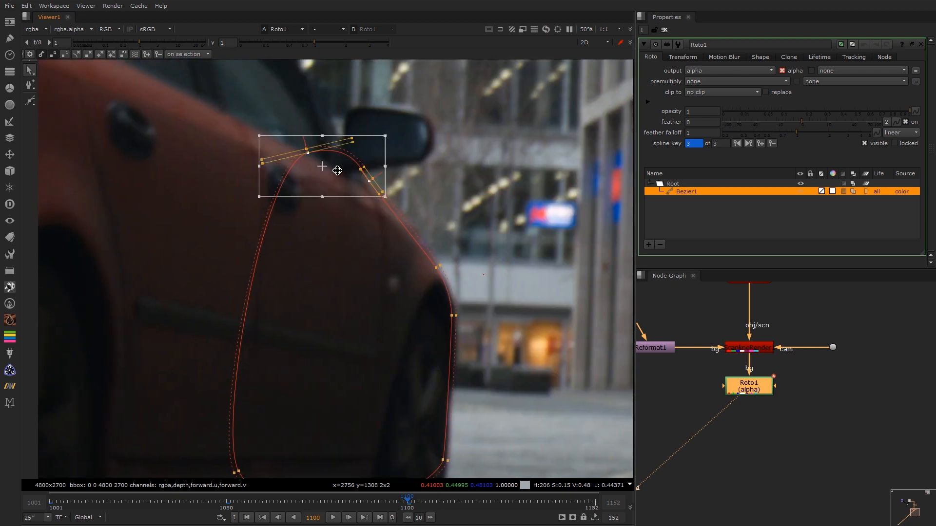
drag(391, 132, 383, 144)
click(435, 270)
click(437, 267)
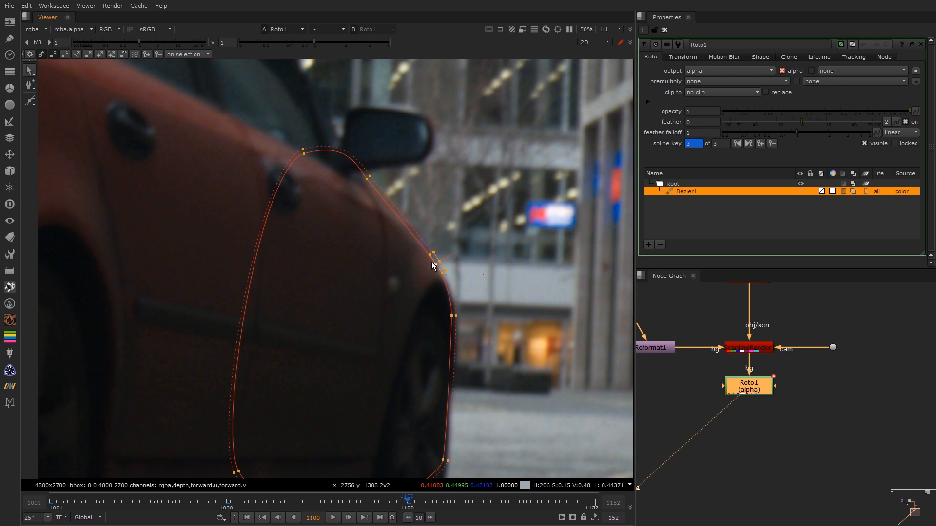
- On frame 1152, select the whole shape and stretch it horizontally towards the car's front edge
drag(407, 502, 596, 511)
scroll(487, 342, down, 4)
key(ctrl+a)
scroll(454, 324, up, 3)
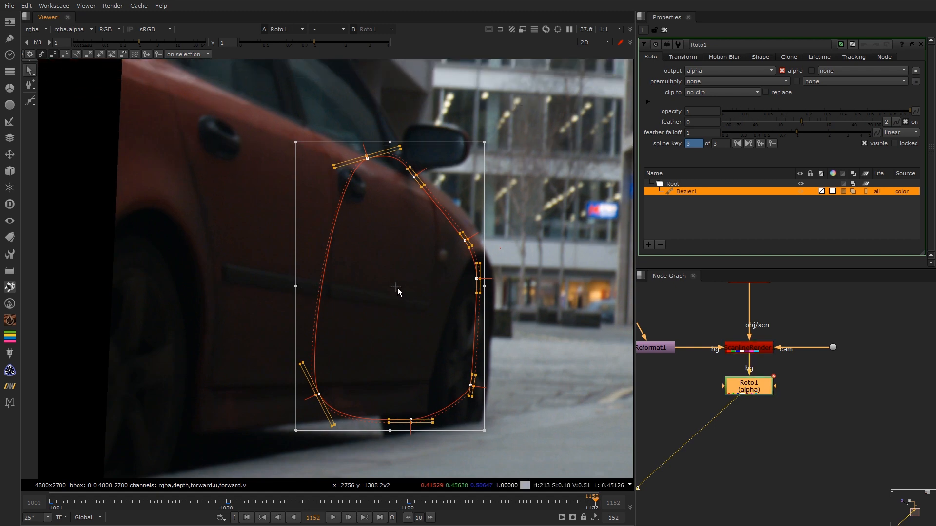
drag(486, 287, 502, 286)
click(529, 234)
- Fit the upper and front-edge points to the car on frame 1152 and scrub back to frame 1018 to check the animation
drag(527, 140, 345, 250)
drag(424, 198, 420, 188)
click(483, 245)
click(480, 236)
click(530, 247)
drag(592, 501, 111, 493)
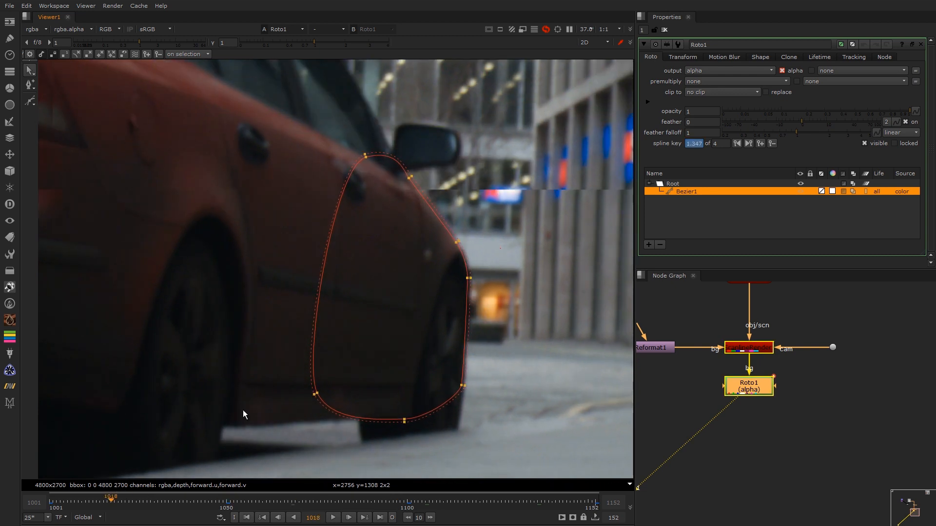
scroll(419, 323, down, 4)
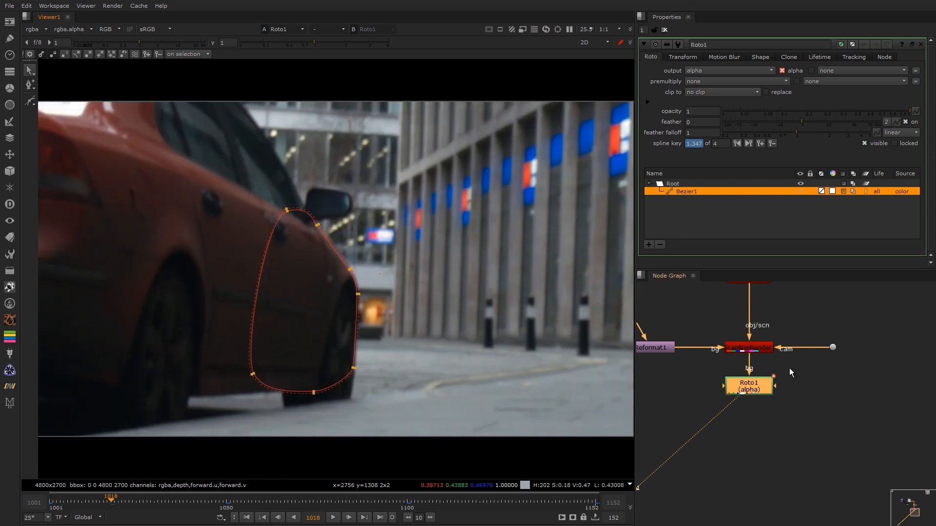
- Place a copy of the Roto1 node with its car shape in the empty node graph area beside the projection setup
scroll(724, 366, down, 3)
middle_drag(790, 368, 459, 282)
key(space)
scroll(459, 282, up, 1)
drag(479, 278, 377, 329)
click(716, 204)
key(o)
middle_drag(705, 213, 625, 234)
scroll(625, 234, up, 1)
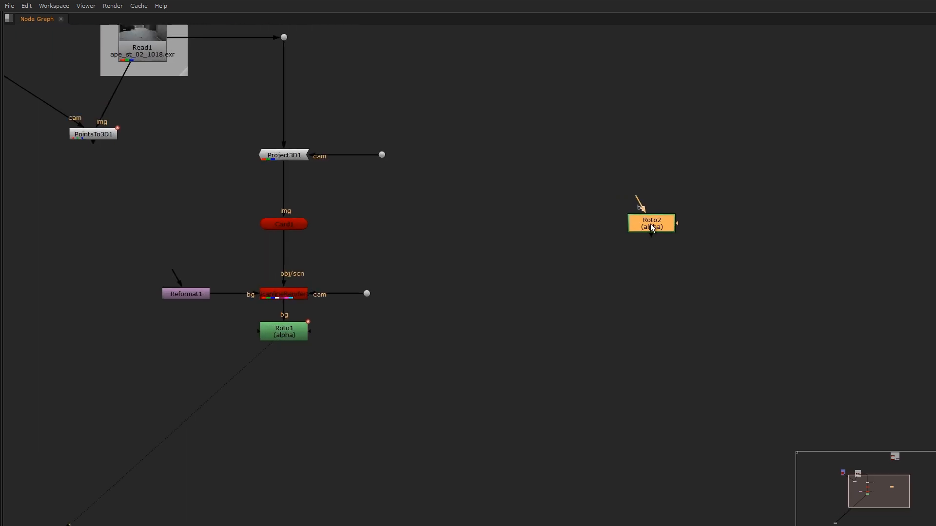
drag(648, 217, 667, 204)
click(666, 181)
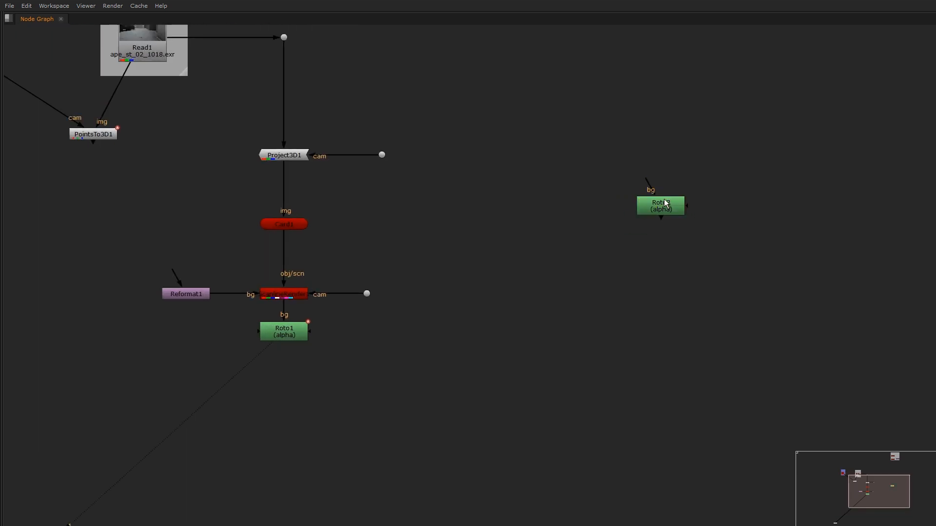
- Add a Shuffle node below the copied Roto and route the alpha channel into red, green and blue
key(Tab)
text(shu)
key(Return)
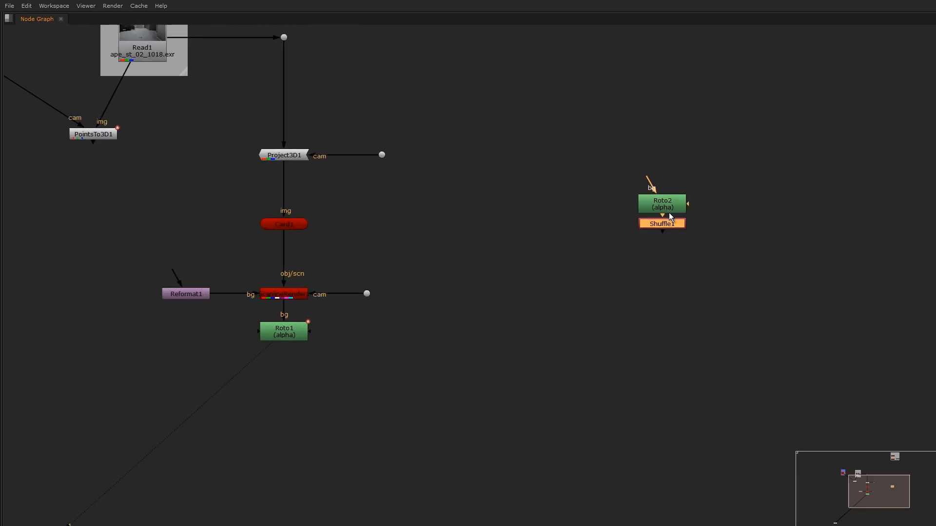
double_click(667, 223)
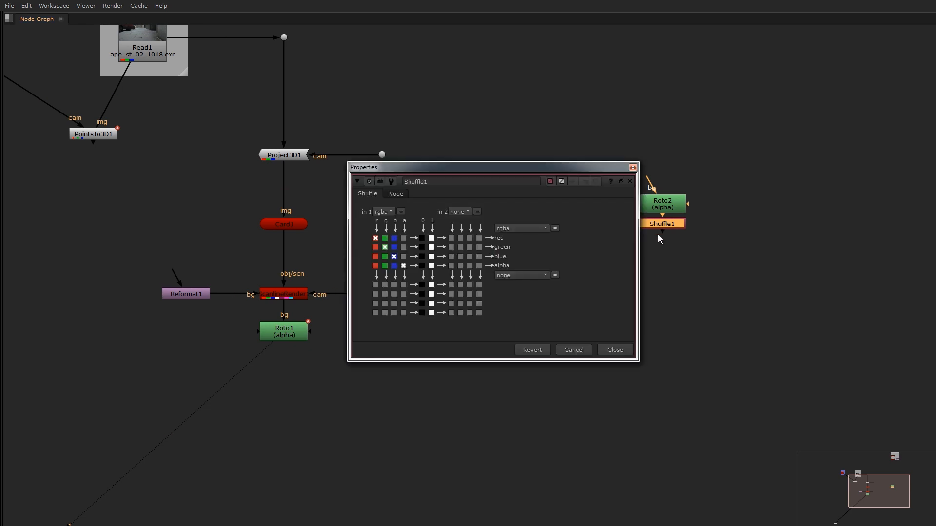
drag(404, 257, 404, 239)
click(632, 168)
drag(650, 224, 667, 236)
middle_drag(667, 236, 662, 214)
click(652, 159)
- Copy the double-scale Reformat1 node and connect the copy above Roto2 as its bg input
mouse_move(205, 250)
mouse_down()
mouse_move(132, 296)
mouse_move(139, 290)
mouse_up()
middle_drag(177, 286, 237, 290)
double_click(221, 285)
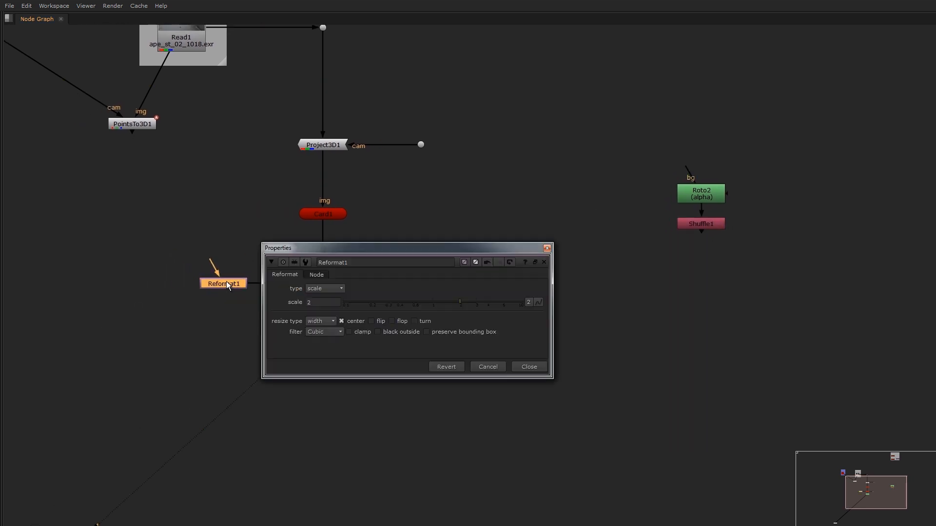
click(546, 249)
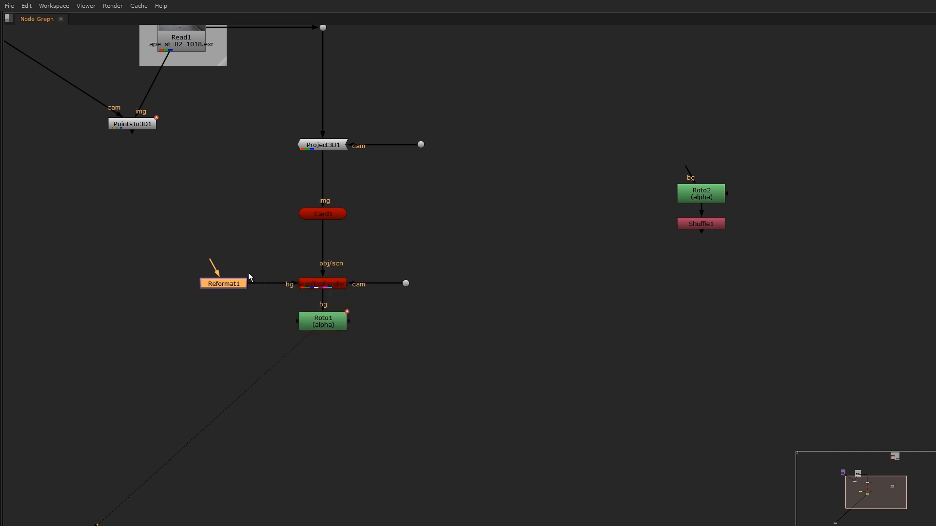
key(ctrl+v)
drag(685, 172, 703, 163)
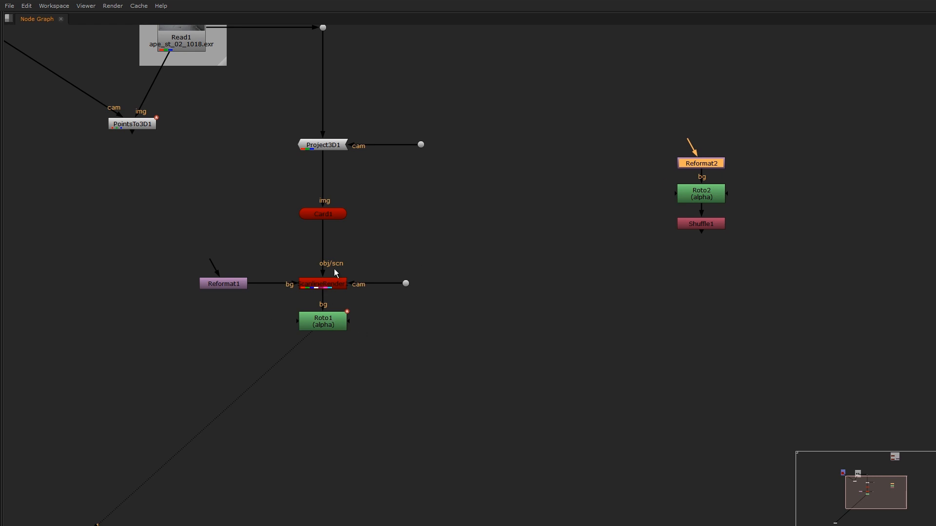
- Copy the Card1 node and connect the copy below Shuffle1
click(700, 225)
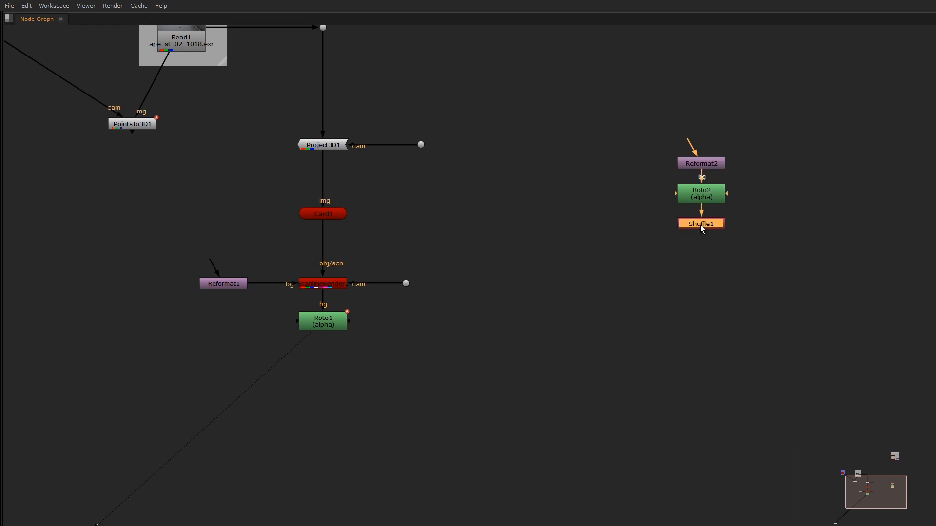
drag(390, 195, 264, 239)
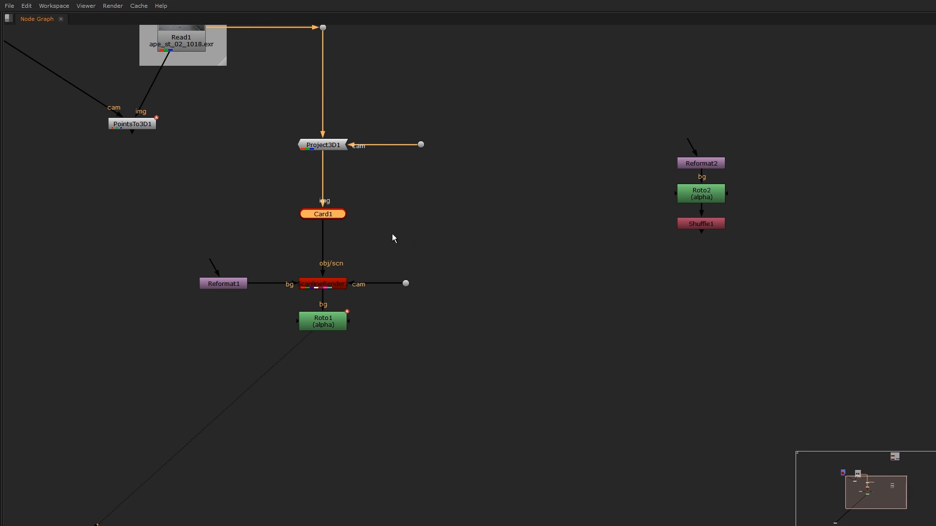
key(ctrl+d)
key(ctrl+z)
middle_drag(357, 224, 367, 239)
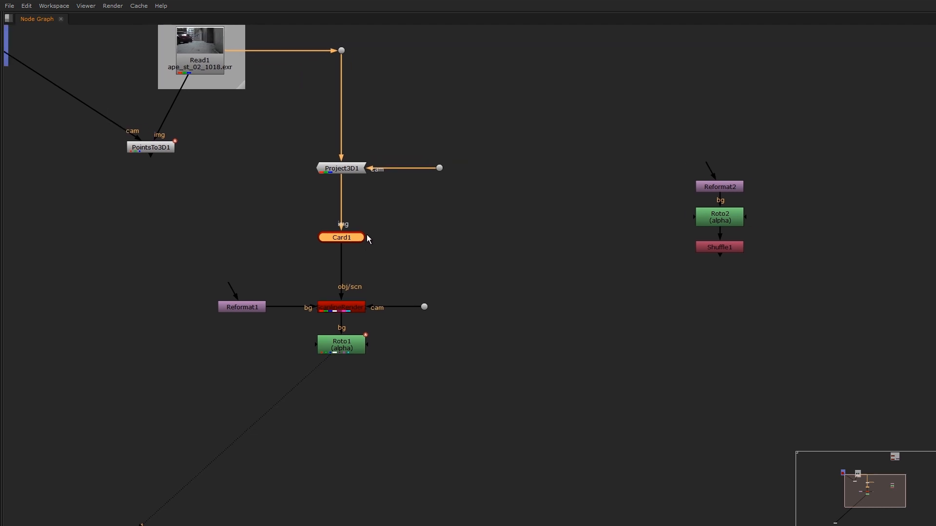
key(ctrl)
key(ctrl+c)
key(ctrl+v)
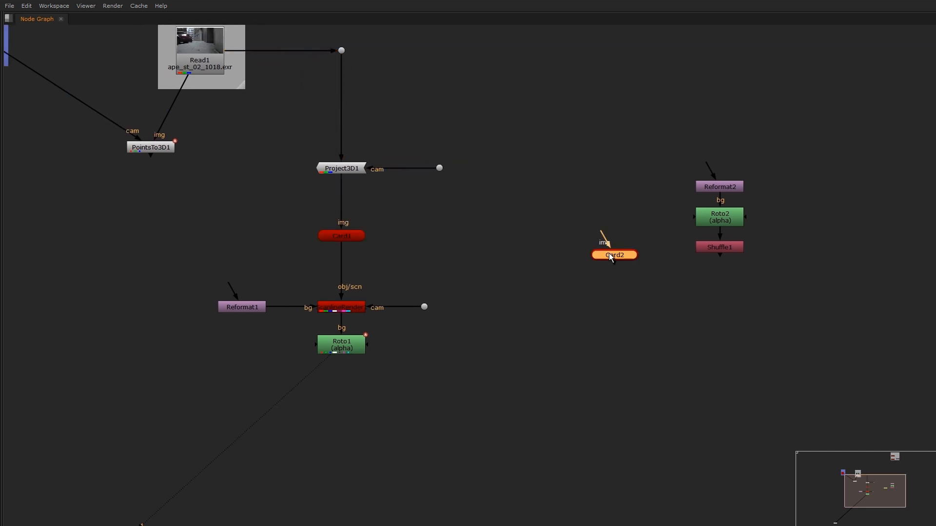
drag(738, 267, 744, 281)
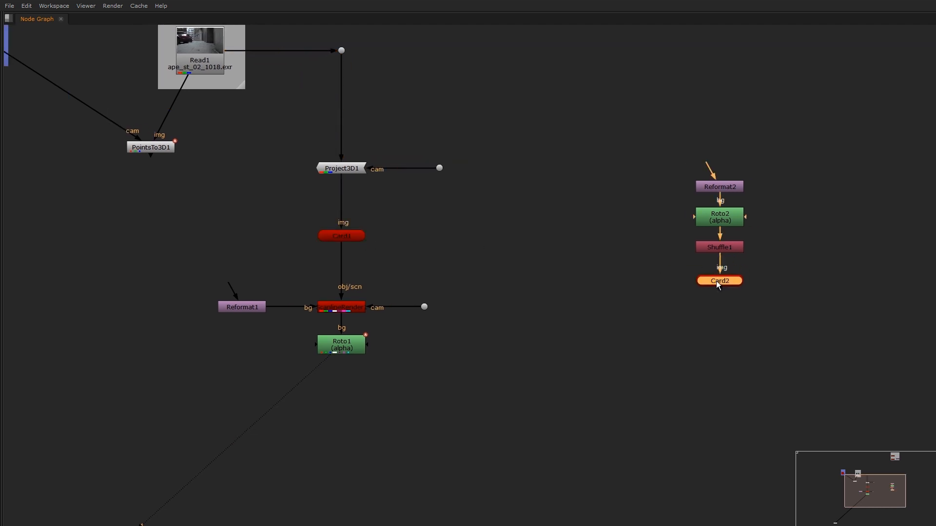
- View Card2 in the 3D viewer and orbit around it to check the roto shape on the card
key(1)
middle_drag(512, 287, 516, 283)
key(Tab)
key(Escape)
key(space)
alt+drag(382, 307, 373, 320)
alt+middle_drag(373, 320, 444, 239)
scroll(800, 343, down, 3)
- Add a ScanlineRender node below Card2 with the card feeding its obj/scn input
middle_drag(770, 318, 773, 343)
scroll(773, 343, up, 2)
click(771, 334)
key(Tab)
text(sca)
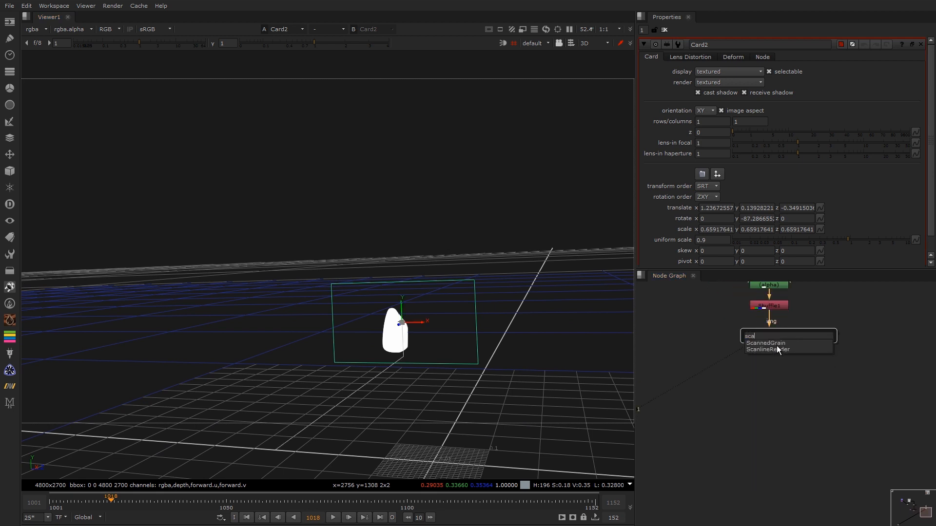
click(777, 349)
drag(786, 347, 766, 386)
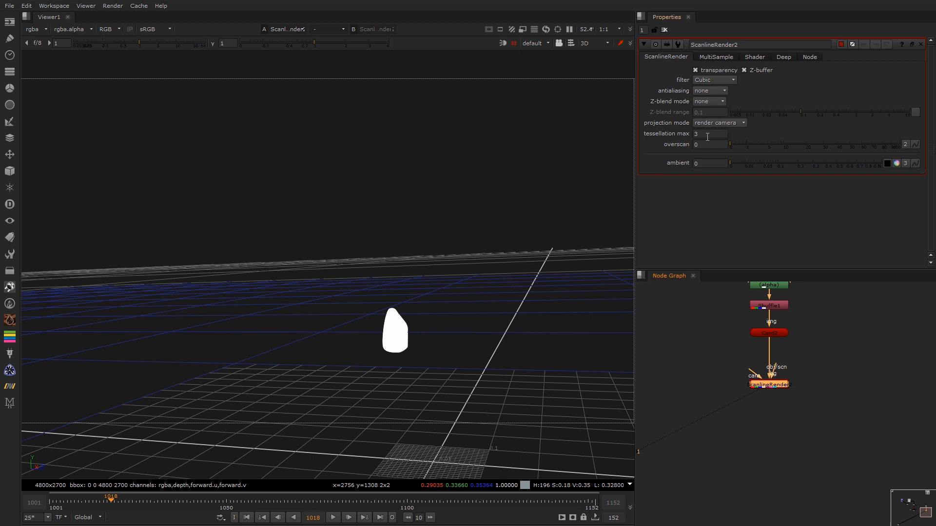
- Check the projection mode options of the new ScanlineRender and keep it on render camera
click(712, 122)
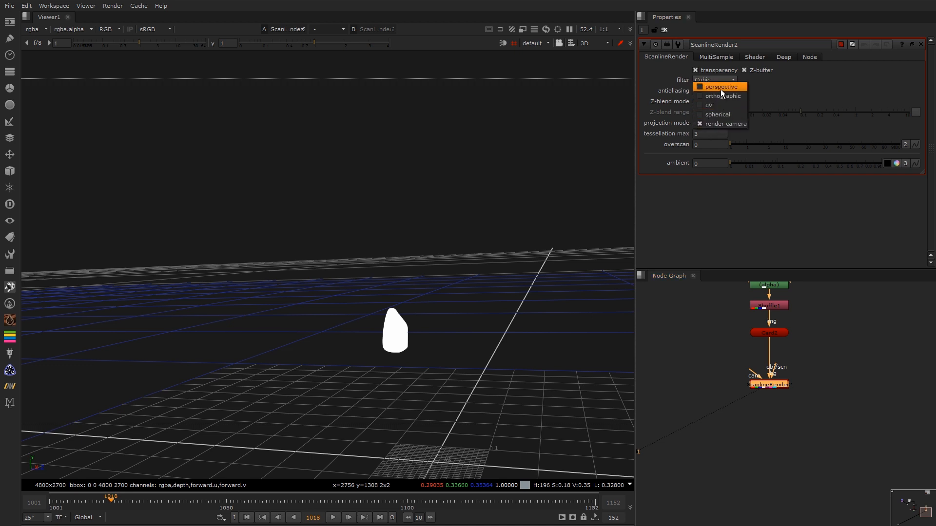
click(721, 87)
click(715, 123)
click(722, 157)
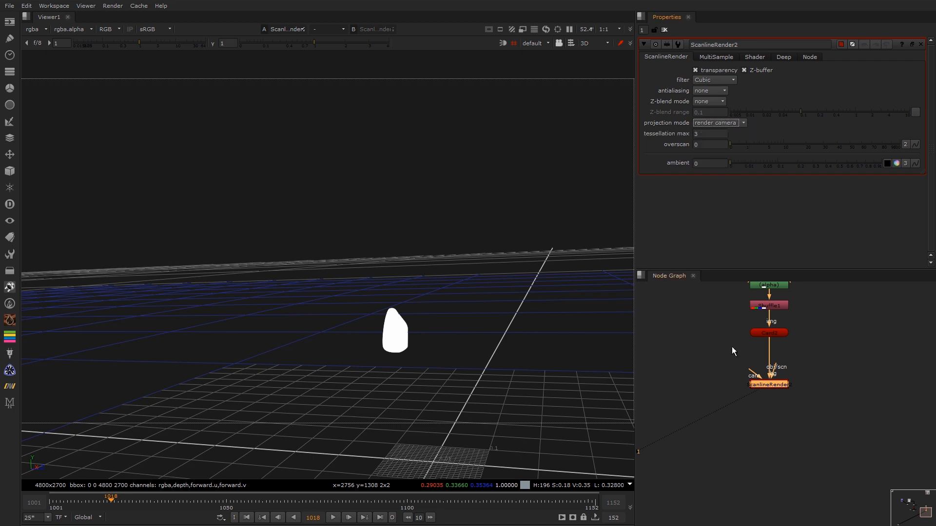
- Connect the shot camera to the new ScanlineRender's cam input through a dot and hide the dot's input pipe
scroll(726, 306, down, 2)
click(778, 360)
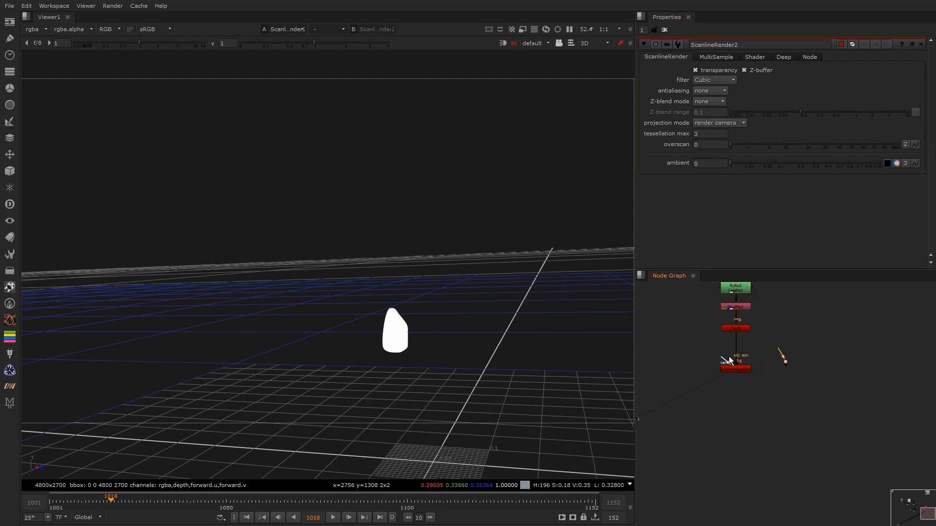
key(space)
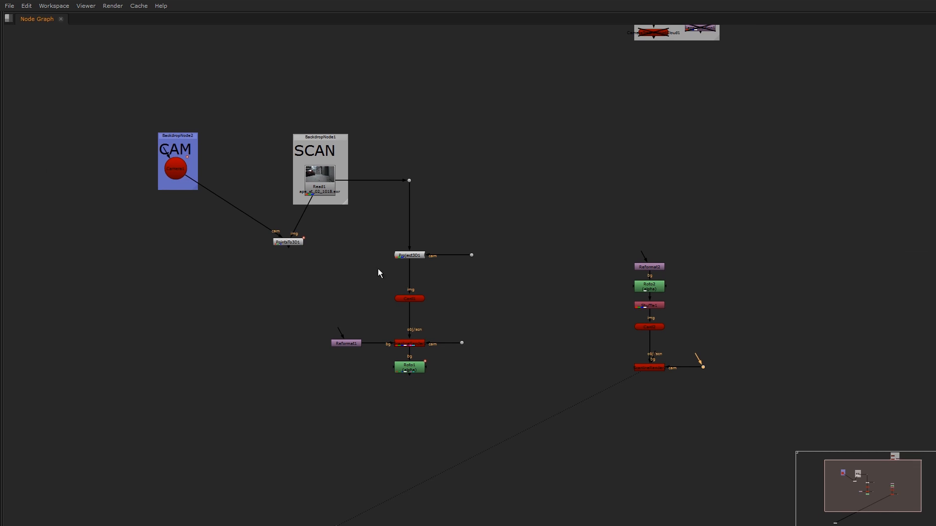
shift+click(178, 174)
key(y)
drag(791, 341, 688, 391)
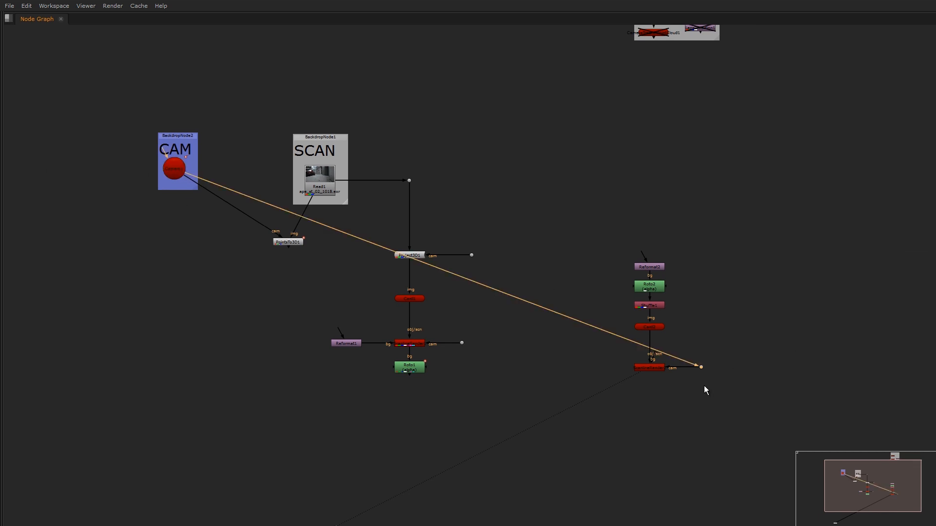
scroll(709, 347, up, 5)
click(616, 353)
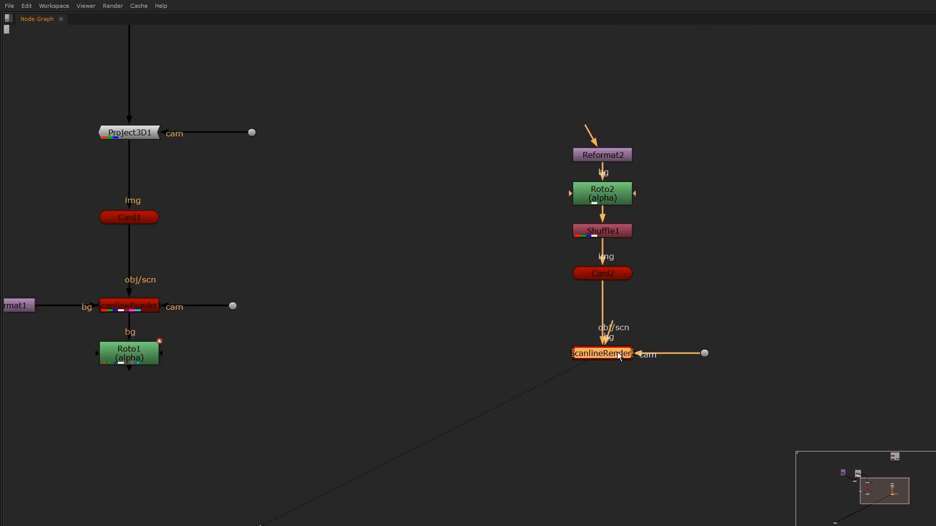
- Add a Copy node below the new ScanlineRender and connect its free input to the Read1 scan plate
click(672, 297)
middle_drag(654, 352, 670, 352)
click(619, 354)
scroll(621, 355, down, 2)
middle_drag(589, 362, 589, 344)
scroll(570, 352, down, 1)
click(536, 350)
key(k)
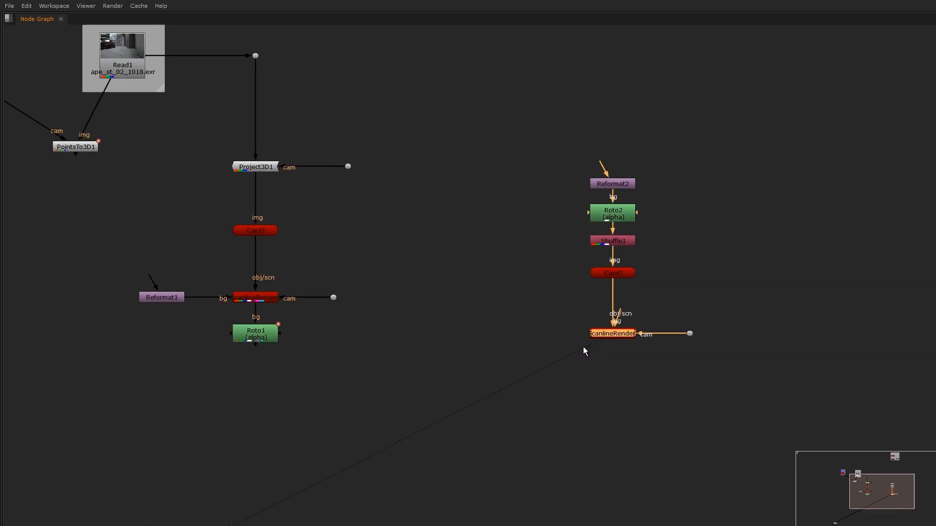
drag(544, 352, 293, 156)
drag(677, 368, 665, 373)
- Swap the Copy node's inputs so the scan plate feeds B and the ScanlineRender feeds A
key(shift+c)
click(475, 271)
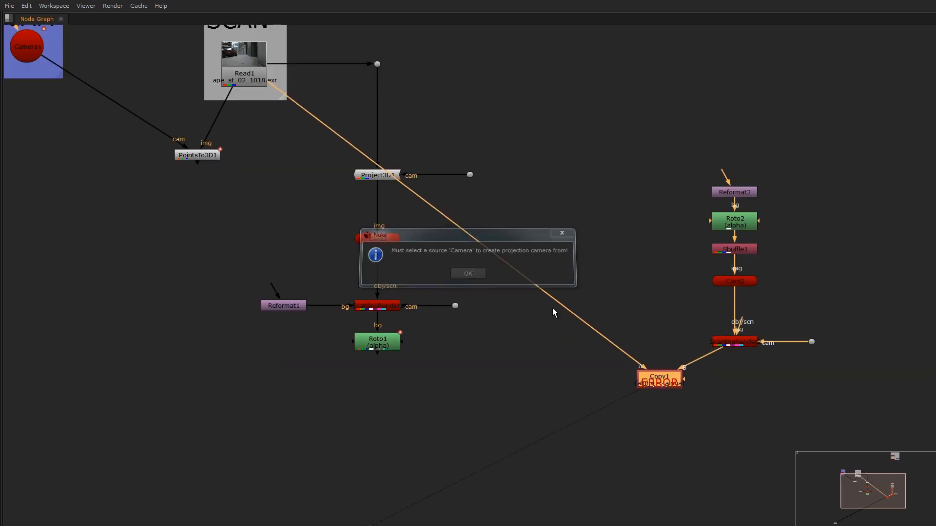
middle_drag(658, 380, 558, 314)
scroll(558, 314, up, 2)
drag(554, 313, 570, 335)
key(shift+x)
- Show the Copy result in the viewer as a matte overlay on the scan plate around the car
key(space)
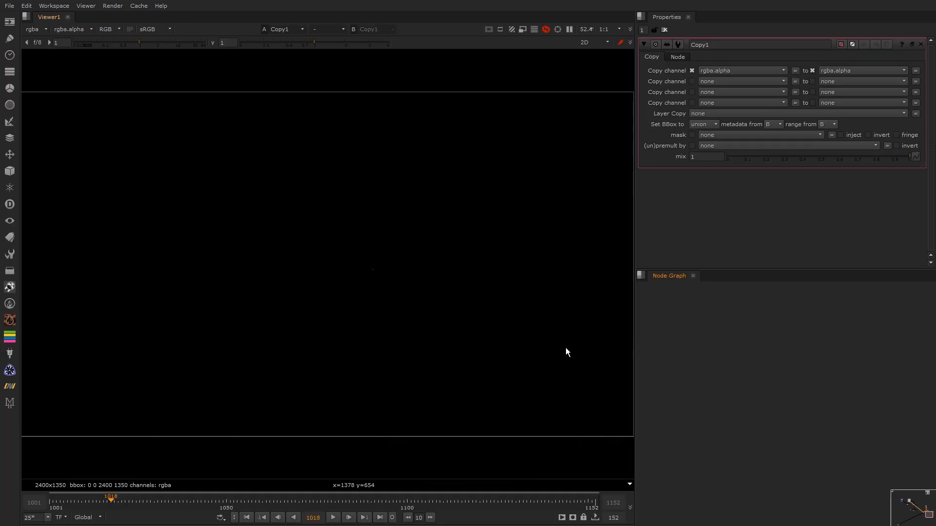
key(m)
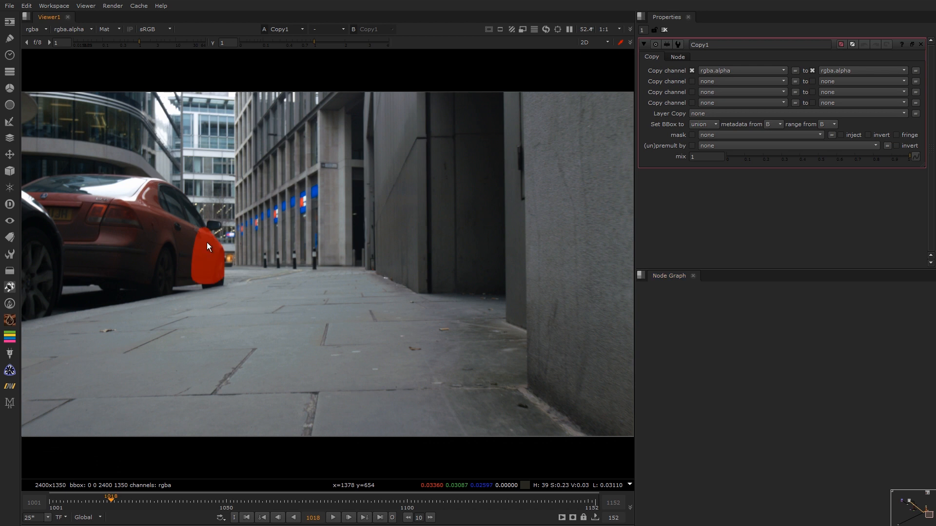
scroll(209, 249, up, 6)
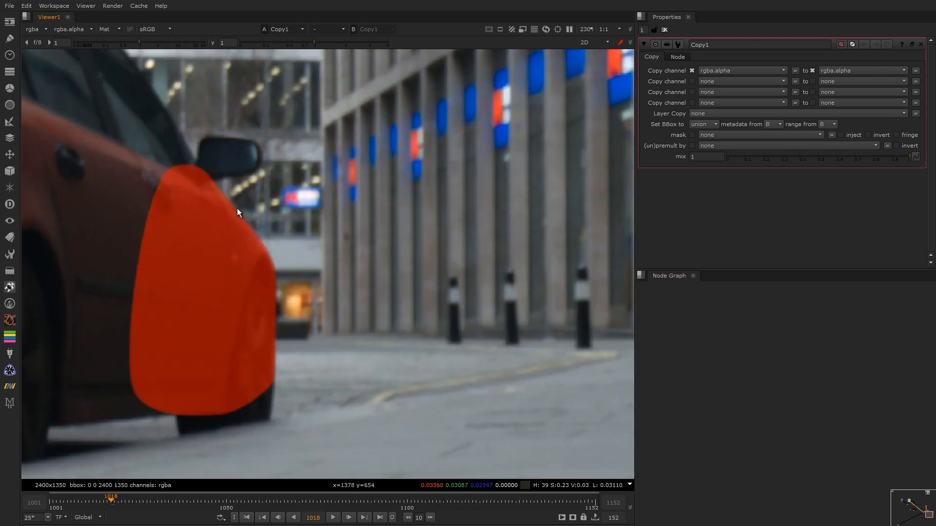
click(105, 29)
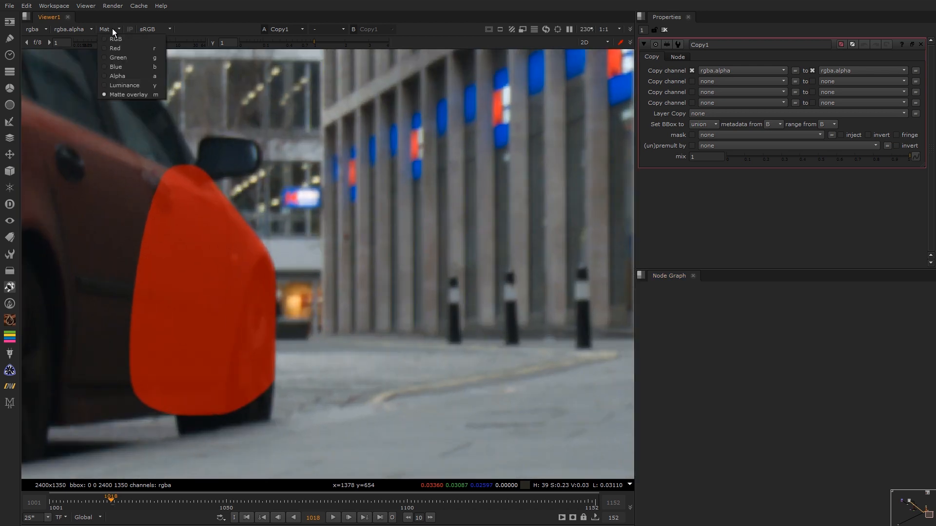
click(118, 95)
- Scrub to frame 1082 and examine how well the projected roto matte sticks to the car
drag(111, 499, 344, 500)
scroll(320, 447, down, 6)
middle_drag(209, 183, 322, 228)
scroll(328, 221, up, 3)
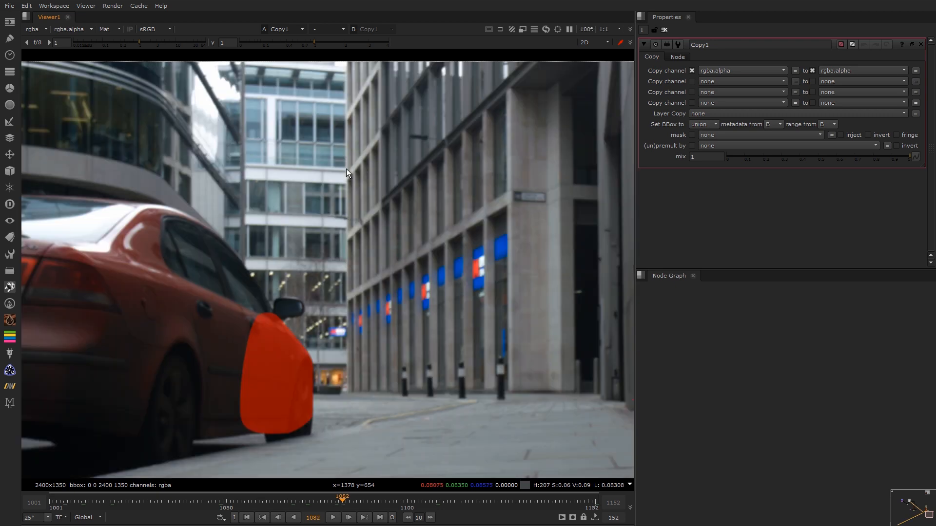
middle_drag(467, 387, 431, 271)
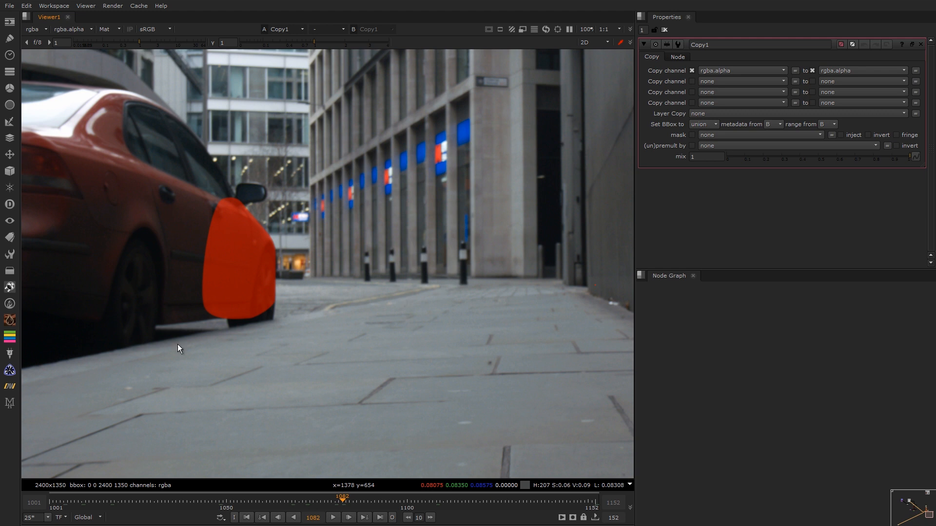
middle_drag(241, 332, 329, 303)
scroll(264, 319, down, 1)
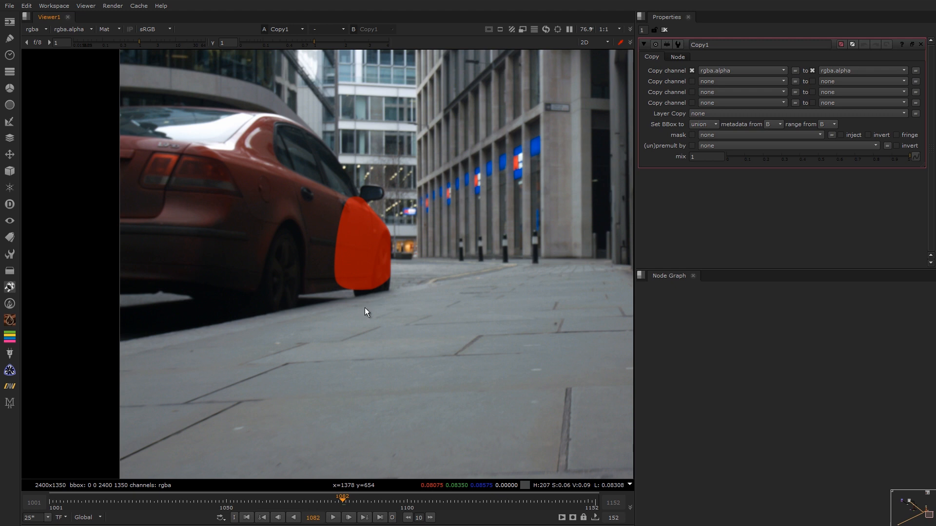
key(f)
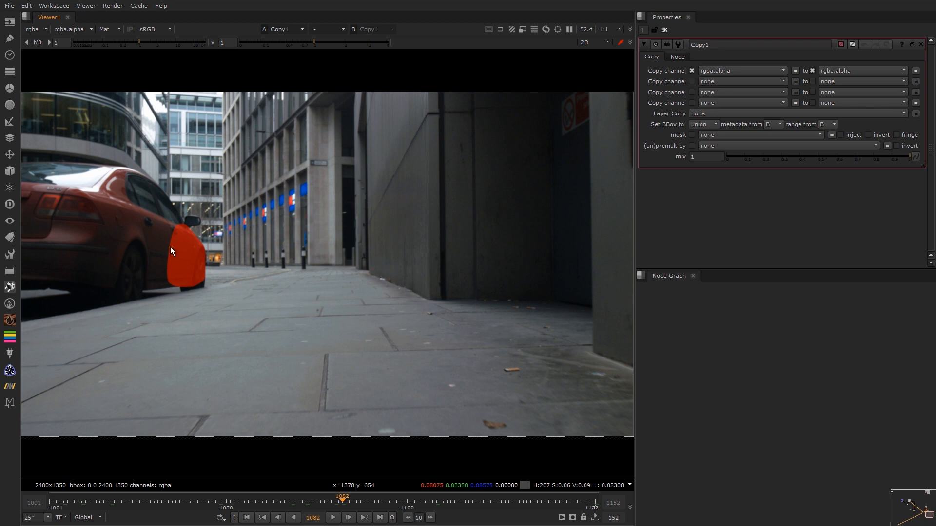
- Delete the Copy node joining the scan plate and the ScanlineRender
key(space)
scroll(692, 337, up, 5)
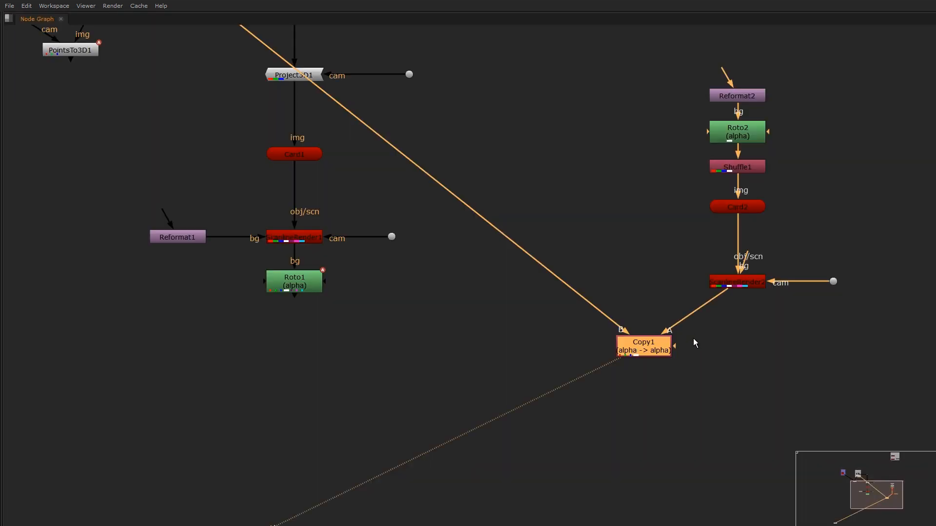
key(Delete)
- Move the PointsTo3D1 node directly below Camera1 under the CAM backdrop
scroll(549, 363, down, 2)
middle_drag(286, 131, 442, 263)
drag(313, 245, 144, 185)
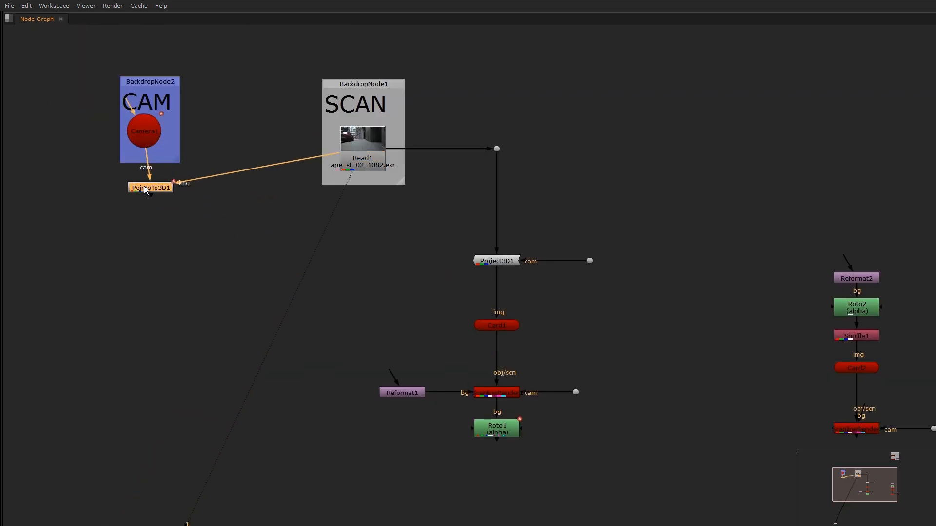
middle_drag(205, 186, 324, 210)
drag(266, 209, 264, 214)
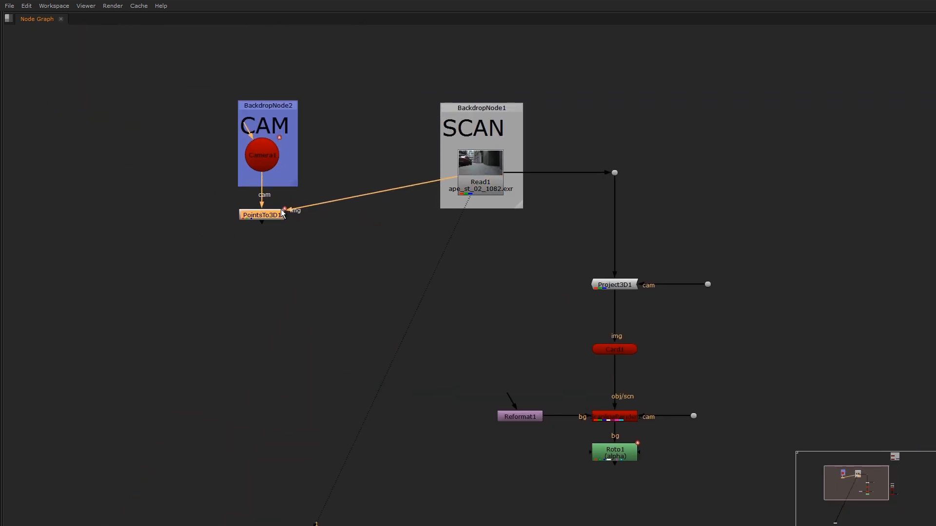
scroll(261, 216, up, 3)
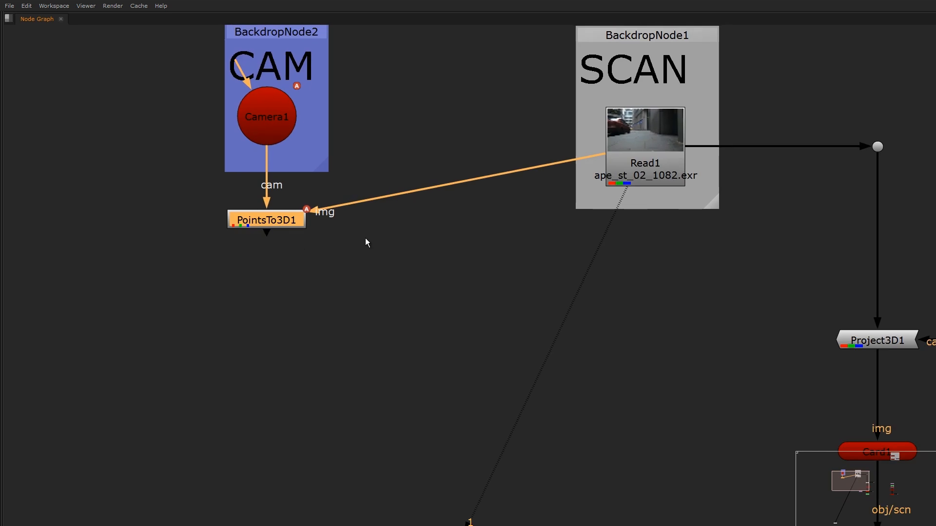
- Open PointsTo3D1 and examine its reference points and tracked path on the car in the viewer
key(space)
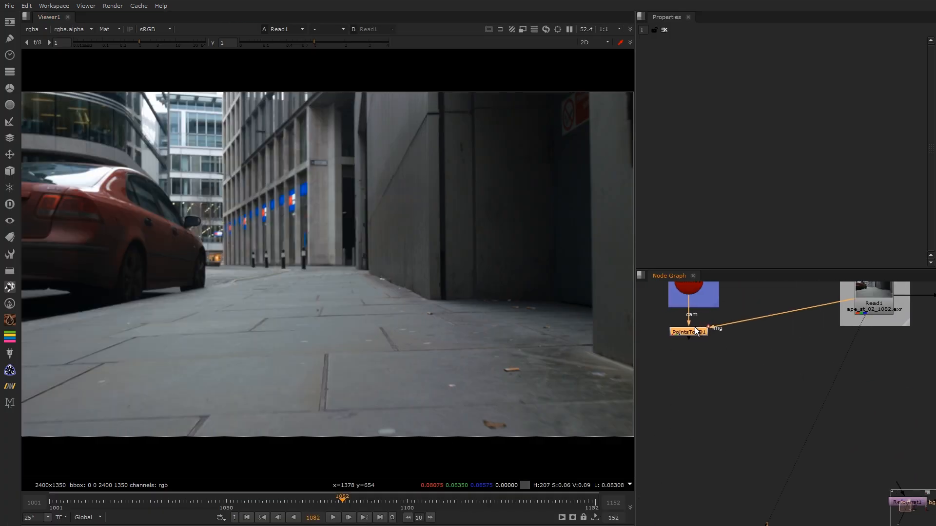
double_click(689, 330)
scroll(208, 238, up, 5)
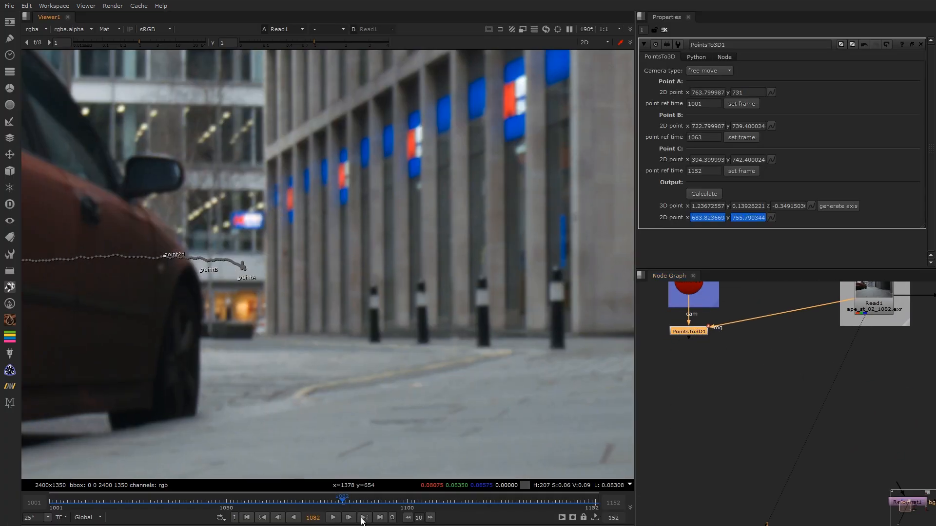
middle_drag(768, 358, 749, 365)
- View Project3D1 and check the camera connection behind its cam dot
key(space)
scroll(414, 247, down, 3)
scroll(518, 286, up, 3)
middle_drag(554, 265, 550, 188)
drag(577, 203, 457, 265)
key(1)
drag(639, 208, 532, 238)
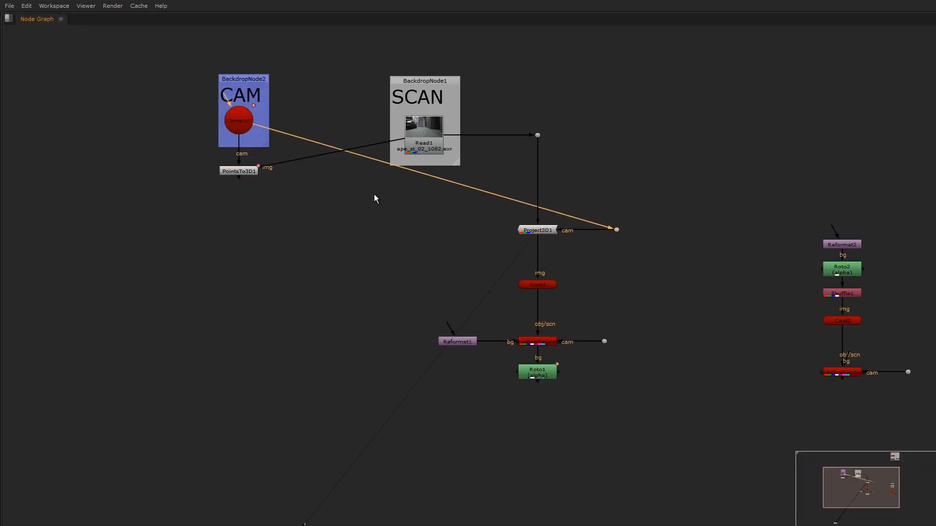
- View Card1 and ScanlineRender1 with the projected plate and check the render's uv projection mode
drag(579, 310, 505, 344)
key(1)
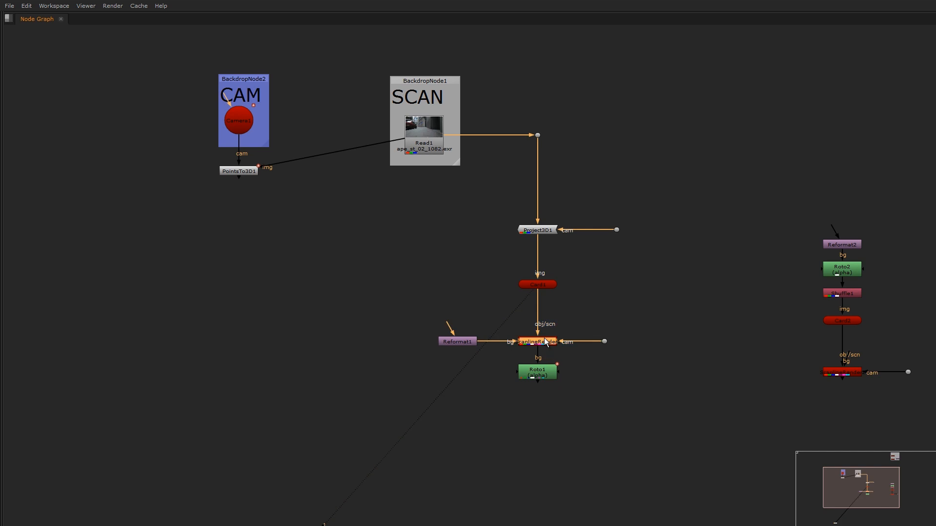
key(space)
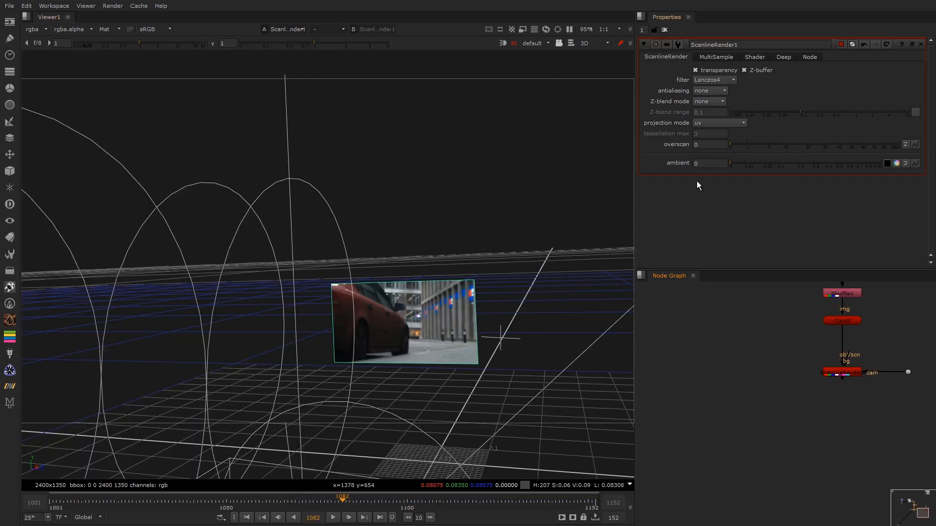
key(space)
scroll(528, 253, up, 5)
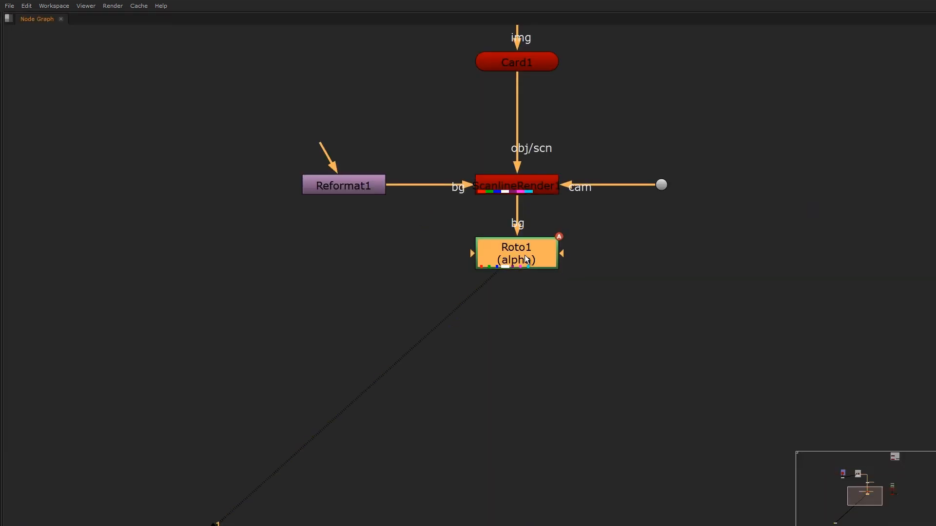
- View Roto1 over the stabilised uv render in normal RGB display to examine the car shape
key(space)
scroll(515, 315, down, 5)
middle_drag(487, 322, 404, 289)
key(m)
middle_drag(454, 323, 399, 304)
scroll(389, 281, up, 3)
middle_drag(742, 326, 845, 364)
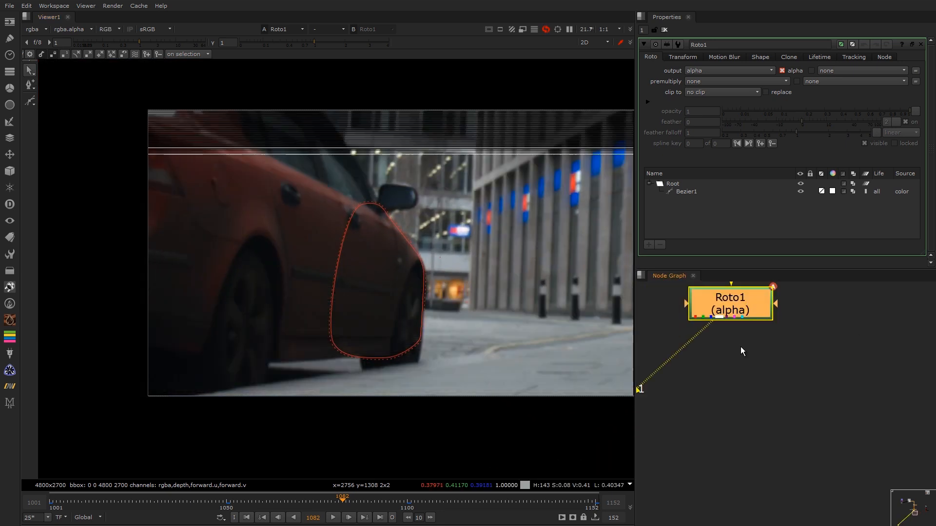
- View the copied Roto2 in the second branch and examine its shape within the frame
click(672, 335)
middle_drag(672, 335, 721, 379)
scroll(721, 380, down, 3)
middle_drag(778, 351, 701, 353)
scroll(701, 353, down, 2)
middle_drag(809, 353, 631, 356)
scroll(702, 356, down, 3)
middle_drag(778, 295, 692, 212)
key(space)
scroll(655, 271, up, 6)
scroll(690, 207, down, 1)
middle_drag(213, 334, 284, 308)
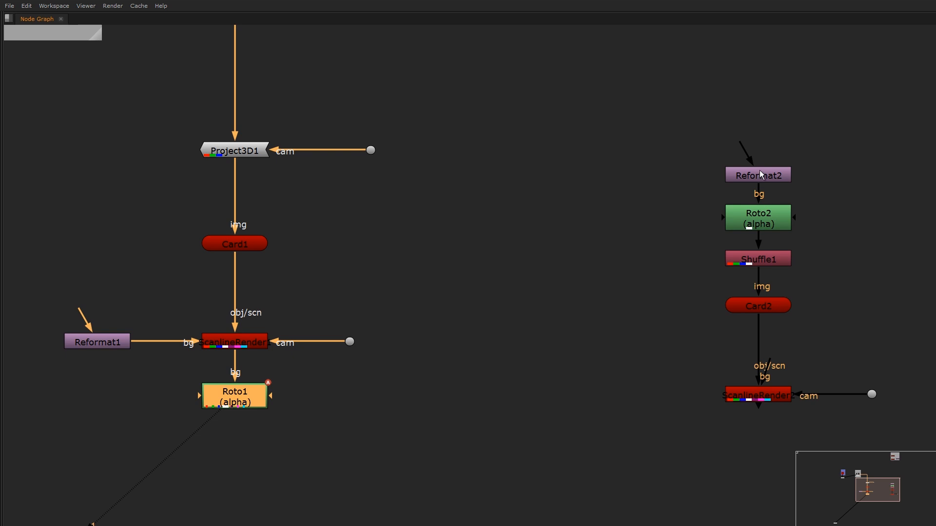
drag(759, 226, 757, 227)
key(1)
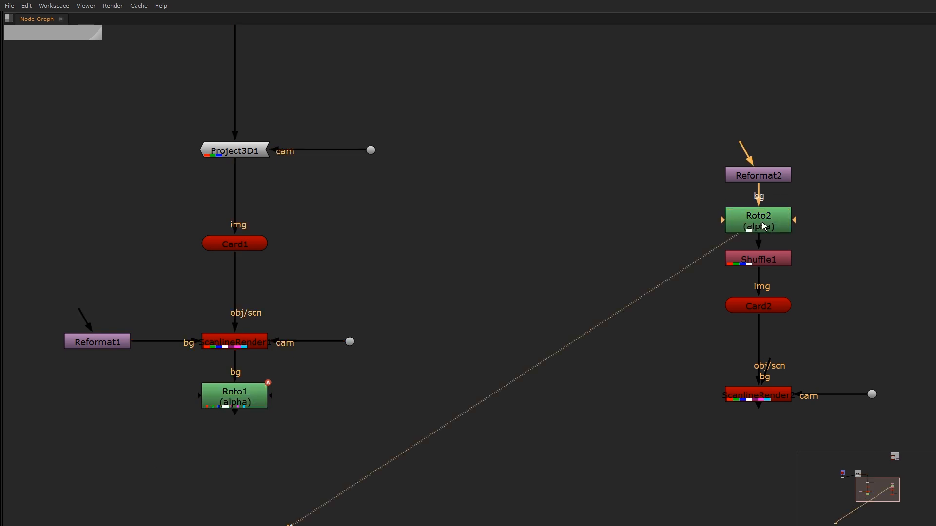
key(space)
scroll(146, 253, up, 3)
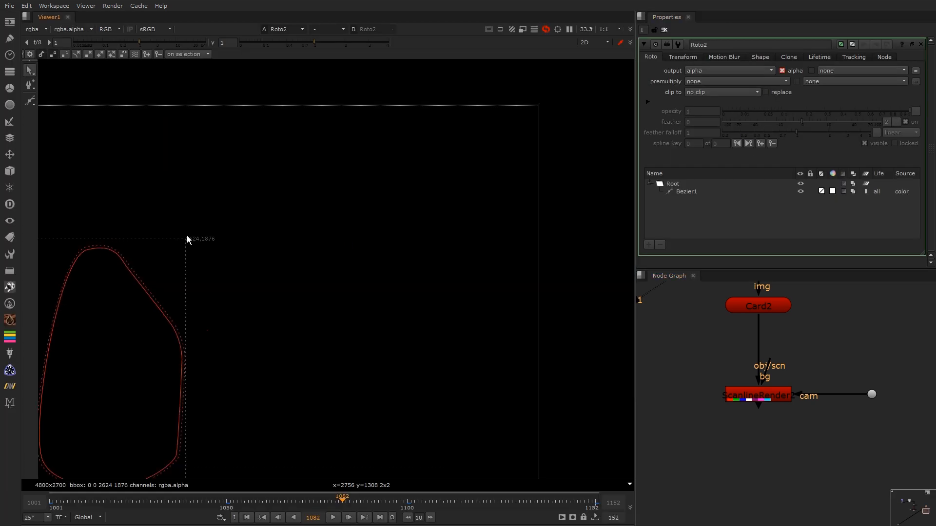
- Select Reformat2 above Roto2 and check the full roto frame it provides
middle_drag(788, 310, 779, 386)
scroll(777, 397, down, 3)
drag(771, 315, 762, 308)
scroll(400, 339, down, 4)
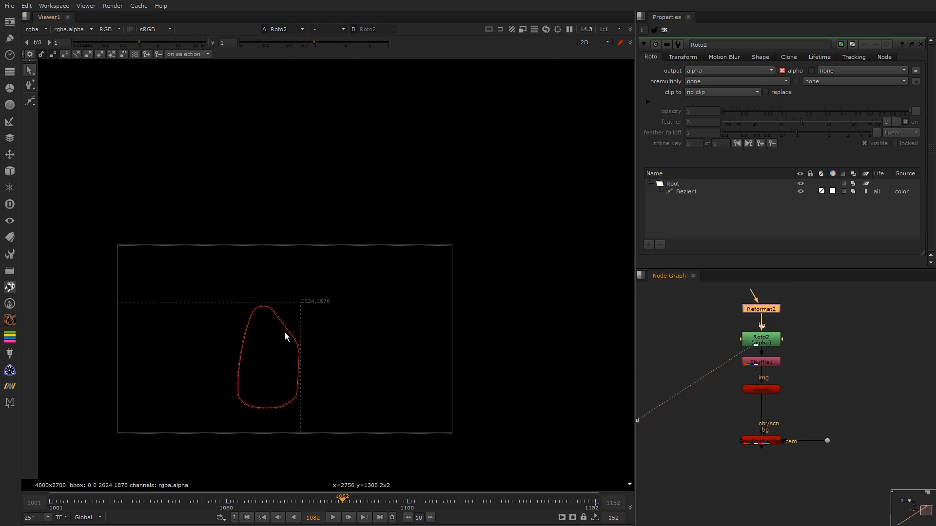
middle_drag(761, 339, 756, 307)
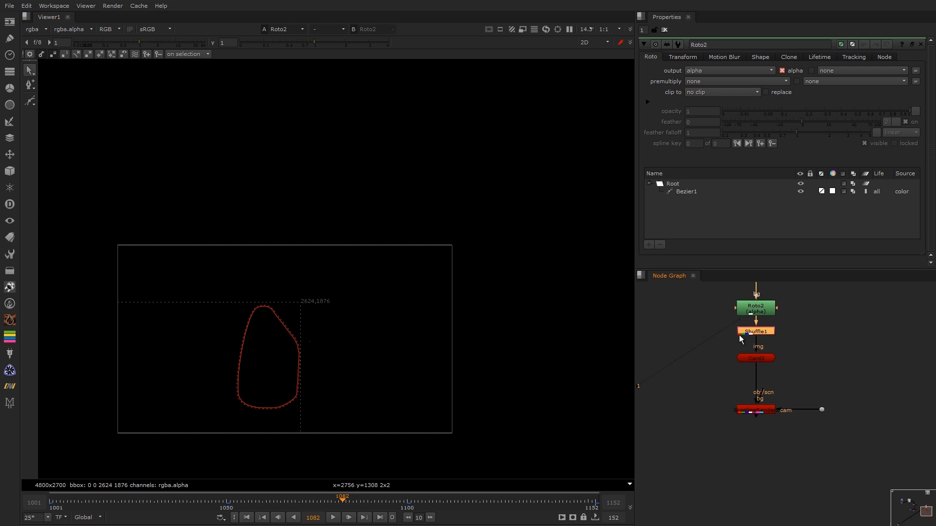
- Open Shuffle1 and view how it routes the roto alpha into the rgba channels
drag(739, 320, 747, 332)
middle_drag(747, 332, 745, 327)
double_click(750, 327)
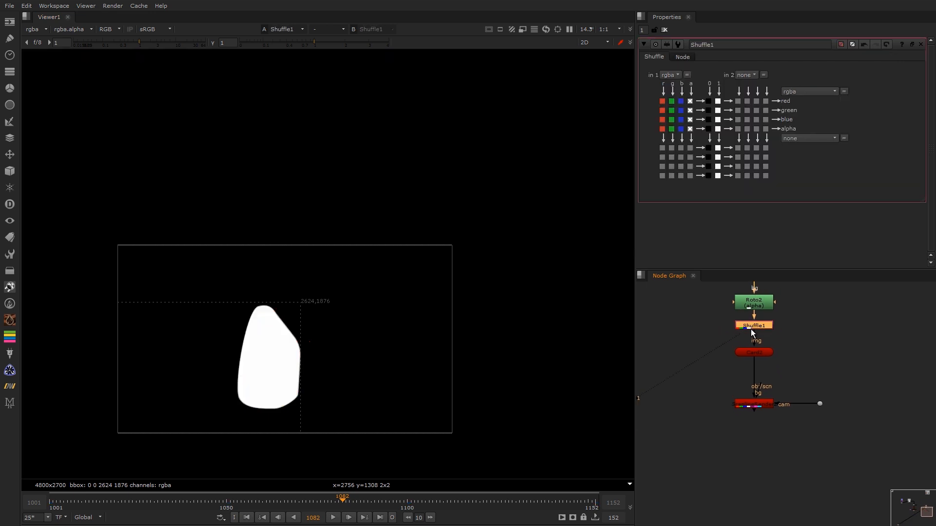
middle_drag(800, 338, 819, 329)
scroll(818, 329, up, 1)
click(764, 345)
middle_drag(760, 312, 746, 355)
click(748, 356)
middle_drag(448, 358, 472, 349)
- View Roto2 and set its output to rgba
double_click(746, 331)
key(1)
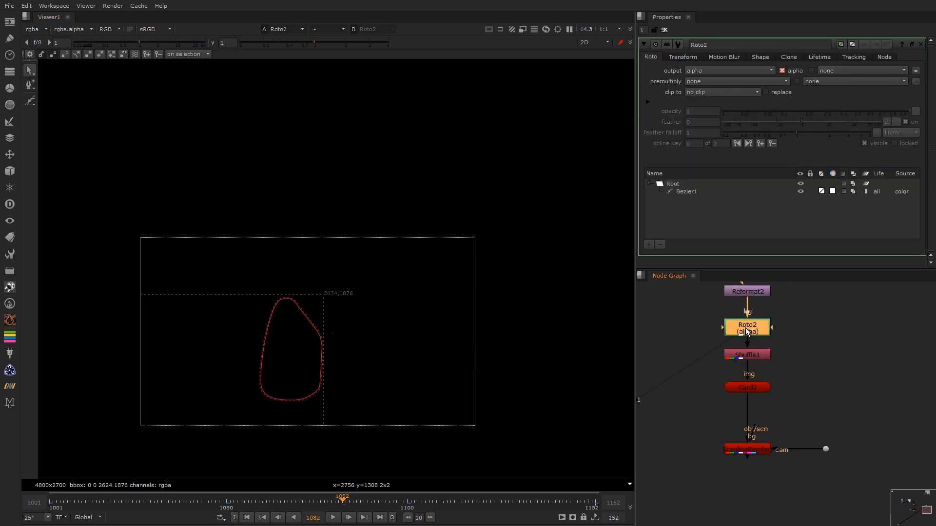
click(703, 69)
click(706, 100)
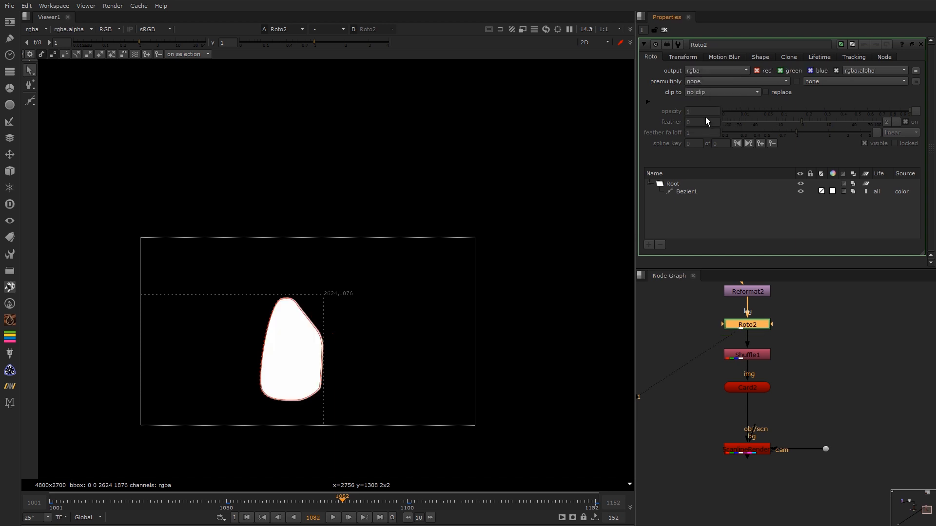
- Check the roto shape through the nodes below Roto2, from Shuffle1 to Card2 and its ScanlineRender
click(748, 352)
key(1)
middle_drag(462, 367, 493, 358)
middle_drag(783, 365, 786, 360)
key(1)
click(743, 397)
middle_drag(775, 410, 779, 363)
drag(779, 364, 674, 424)
key(1)
double_click(758, 402)
- Look through the shot camera in the 3D view and scrub to frame 1148
click(526, 48)
click(539, 63)
drag(146, 499, 581, 496)
- Add a Copy node with the second ScanlineRender feeding A and the Read1 scan plate feeding B
scroll(802, 366, down, 3)
key(k)
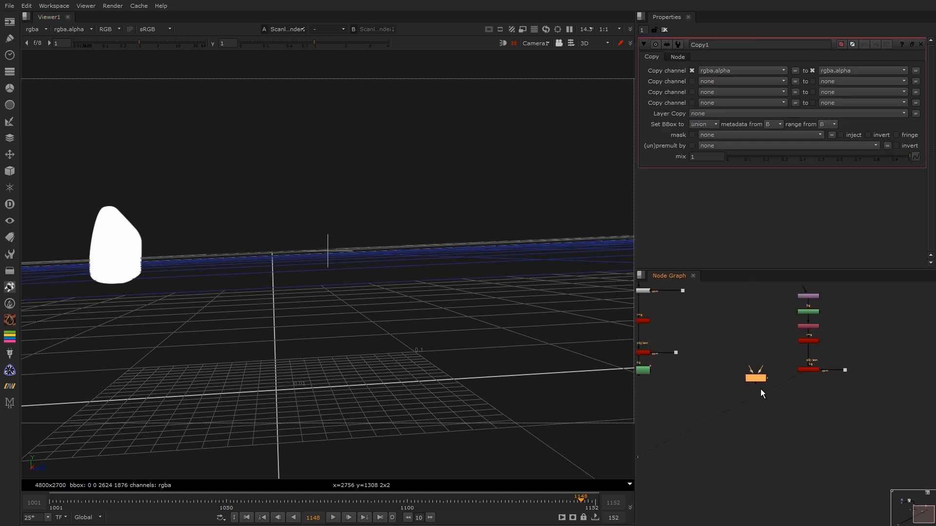
drag(756, 380, 740, 295)
middle_drag(889, 461, 760, 371)
key(shift+x)
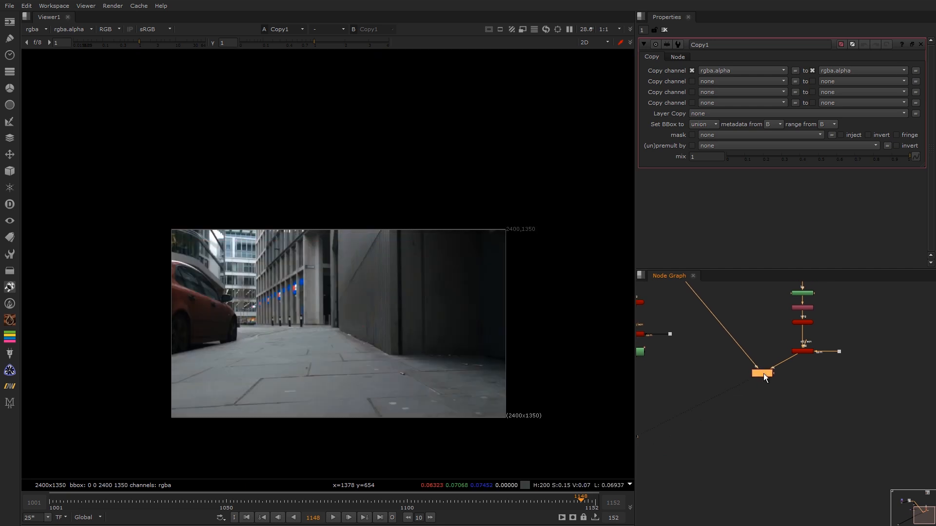
- Show the Copy result as a matte overlay fitted to the viewer and go to frame 1001
key(m)
key(f)
mouse_move(55, 502)
mouse_down()
mouse_move(476, 502)
mouse_move(577, 488)
mouse_move(587, 502)
mouse_move(50, 501)
mouse_up()
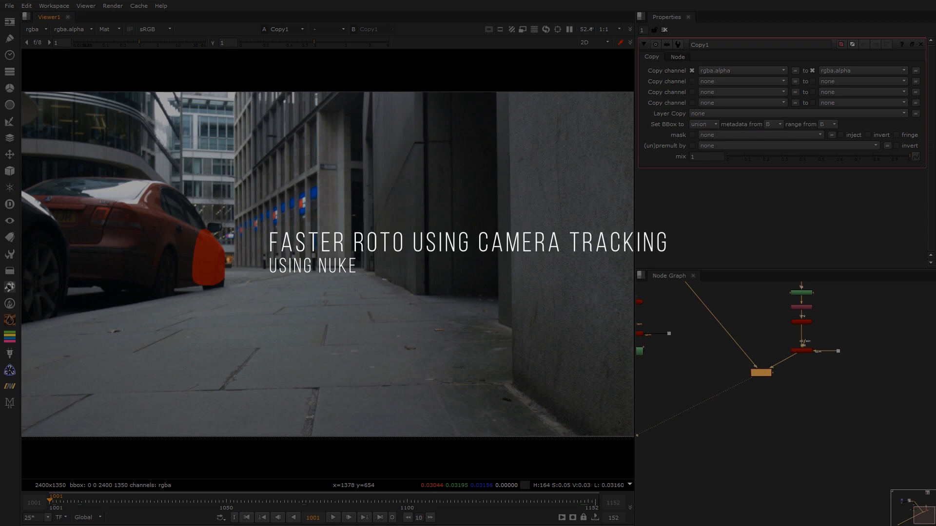